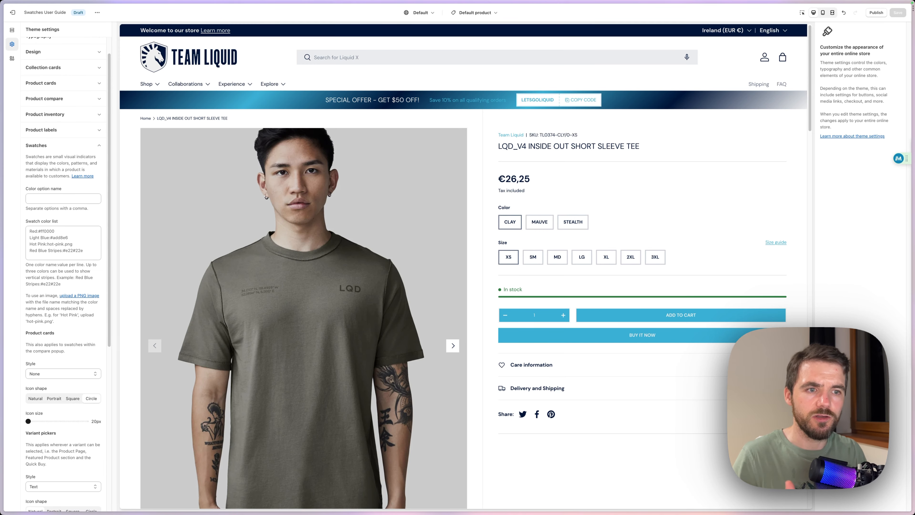
Preview the Mauve, Stealth and Clay color variants of the T-shirt on the product page.
click(74, 241)
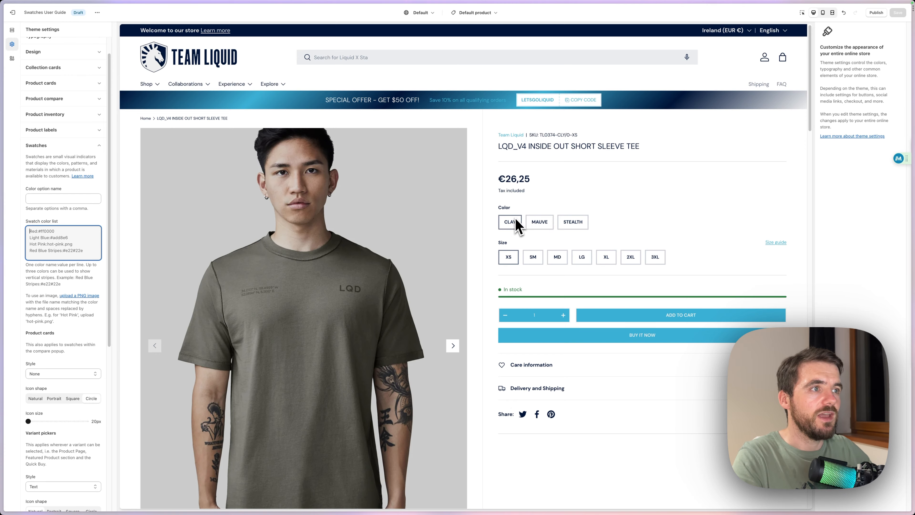
click(540, 225)
click(562, 224)
click(514, 223)
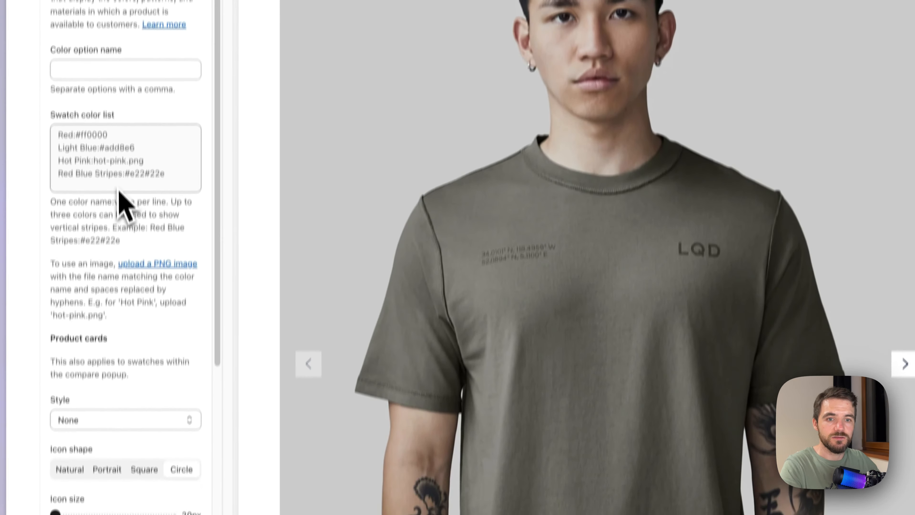
Set the swatch style for variant pickers to Swatch color list.
scroll(122, 173, down, 5)
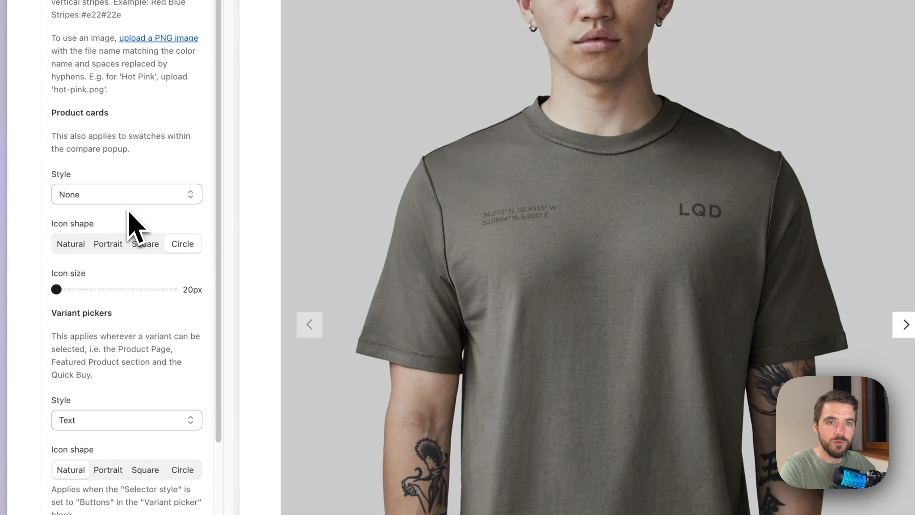
drag(130, 312, 64, 312)
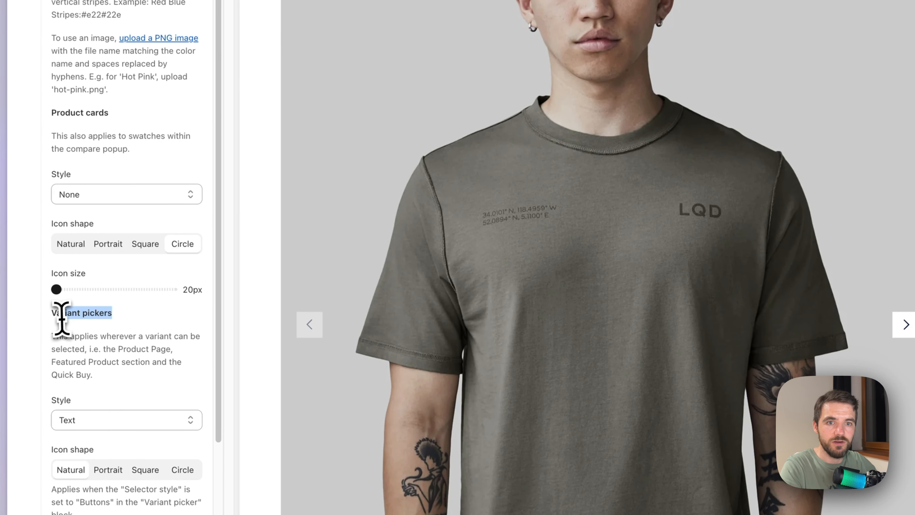
click(103, 424)
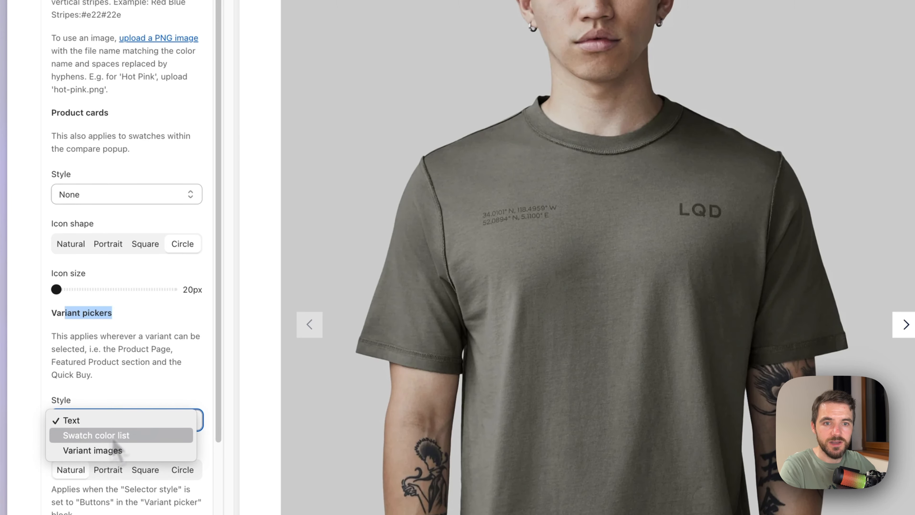
click(114, 436)
Enter Color,Size as the color option name in the Swatches settings, matching the product's option labels.
scroll(162, 390, up, 2)
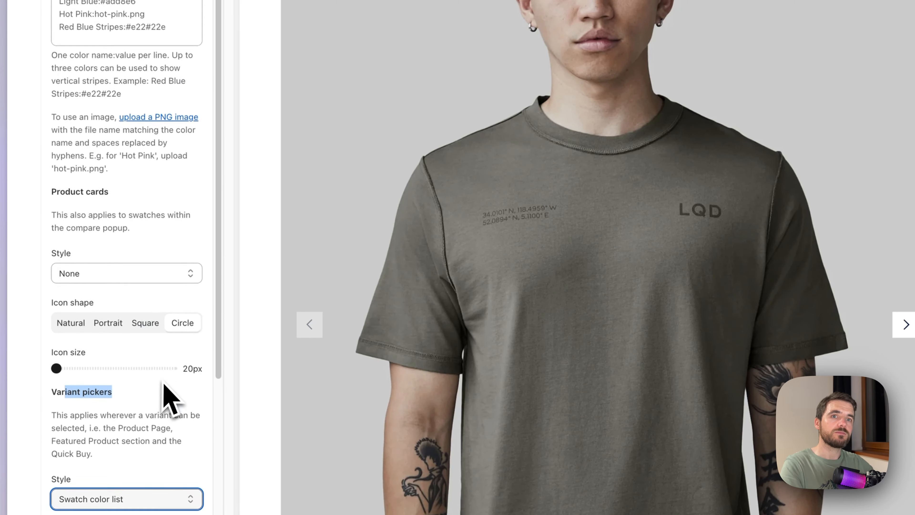
scroll(170, 397, up, 4)
click(81, 86)
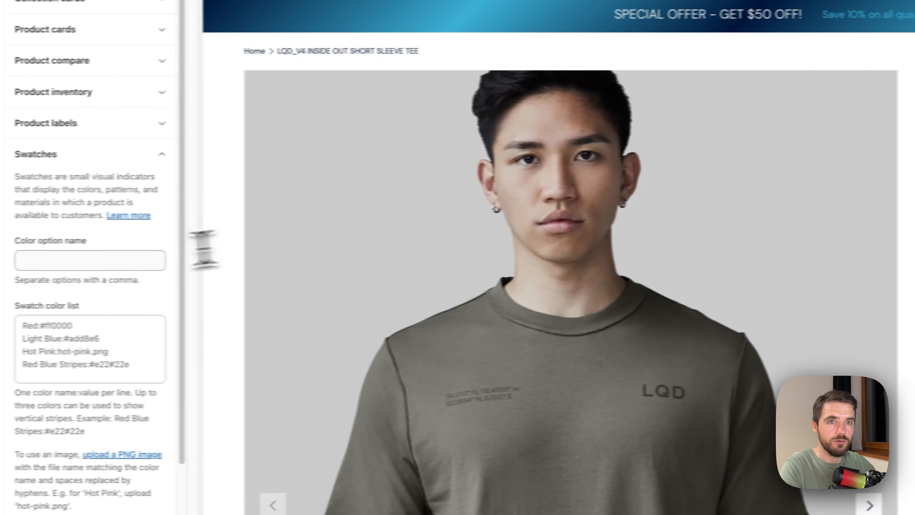
click(94, 261)
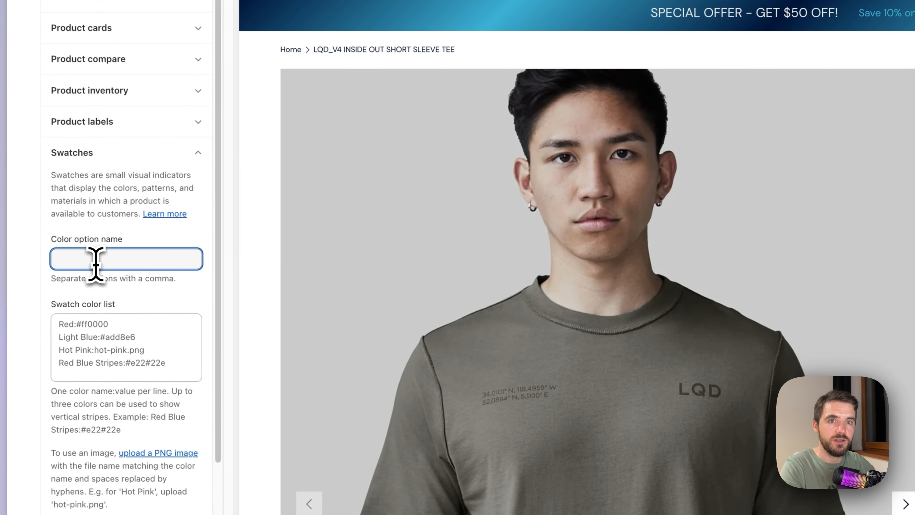
text(Color,)
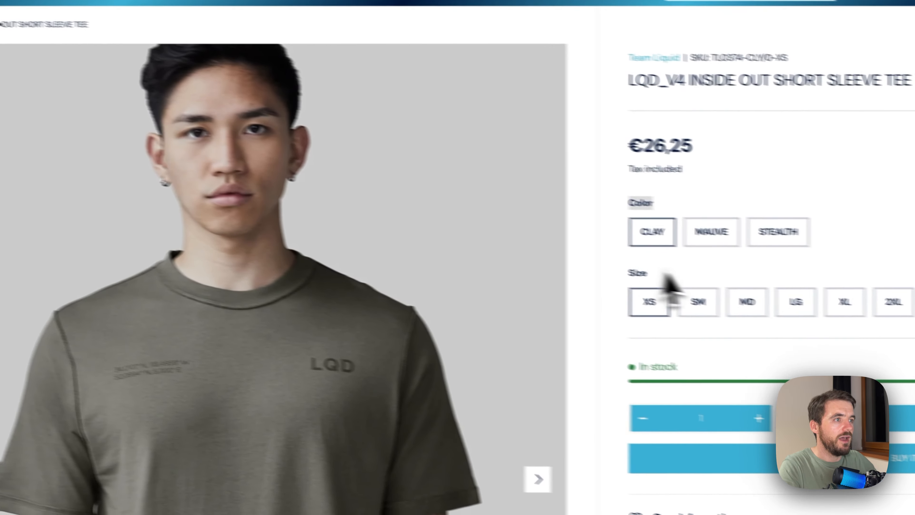
double_click(578, 261)
key(super+c)
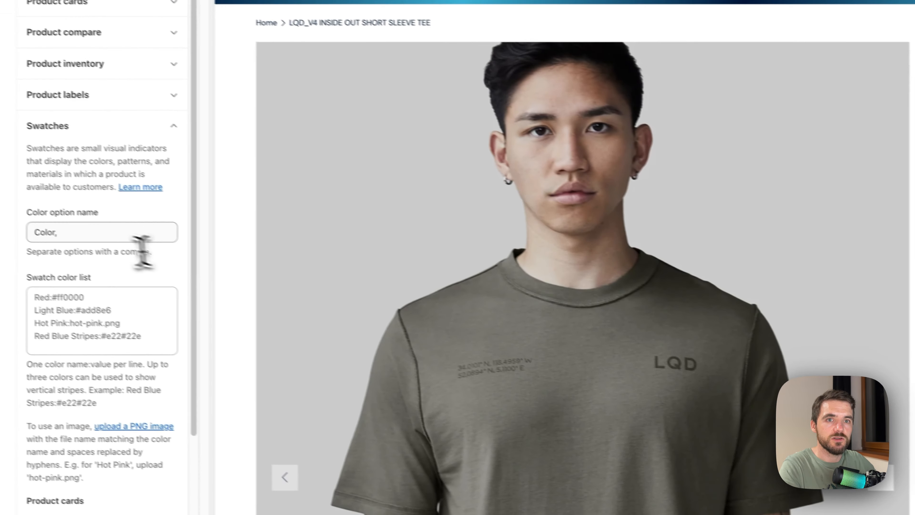
click(124, 256)
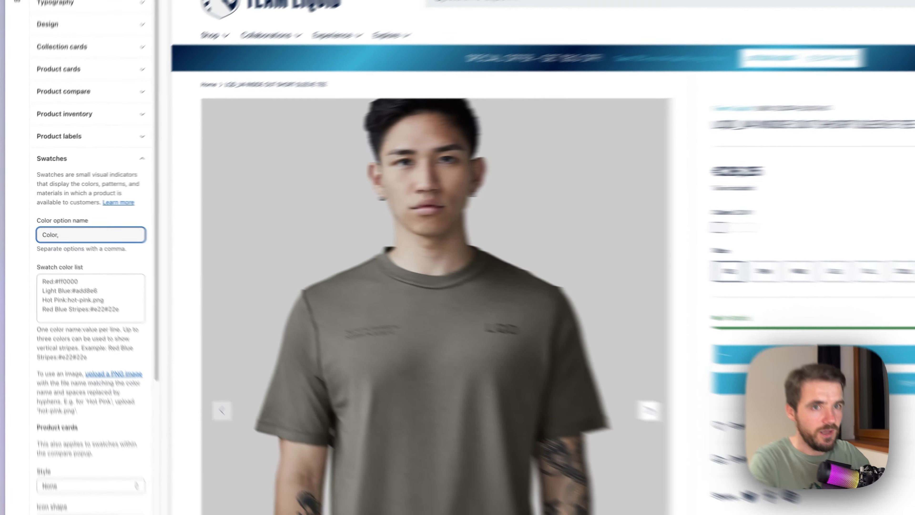
key(super+v)
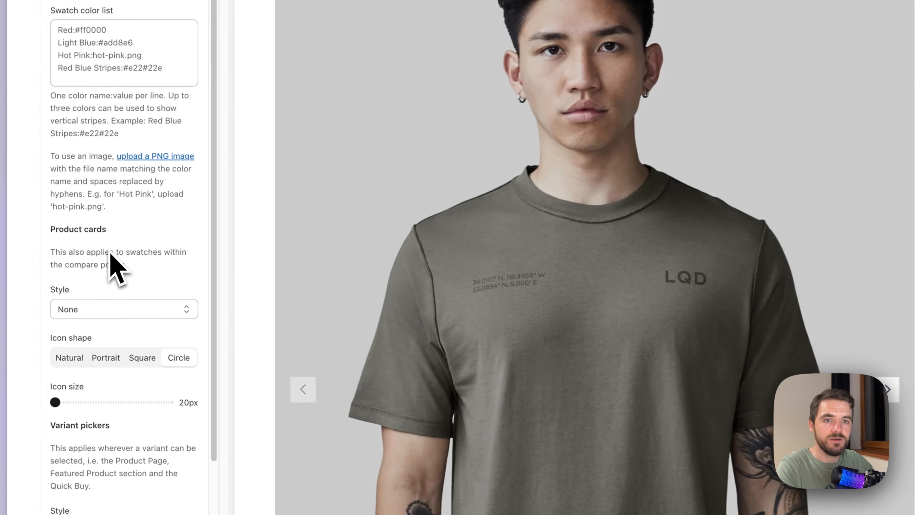
Set the variant pickers' icon shape to Circle and their icon size to 68px.
scroll(115, 269, down, 5)
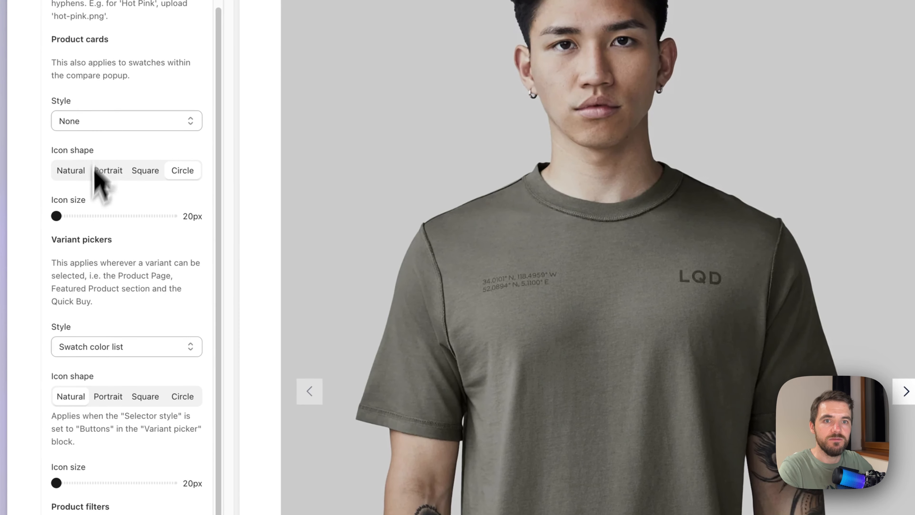
scroll(90, 407, down, 5)
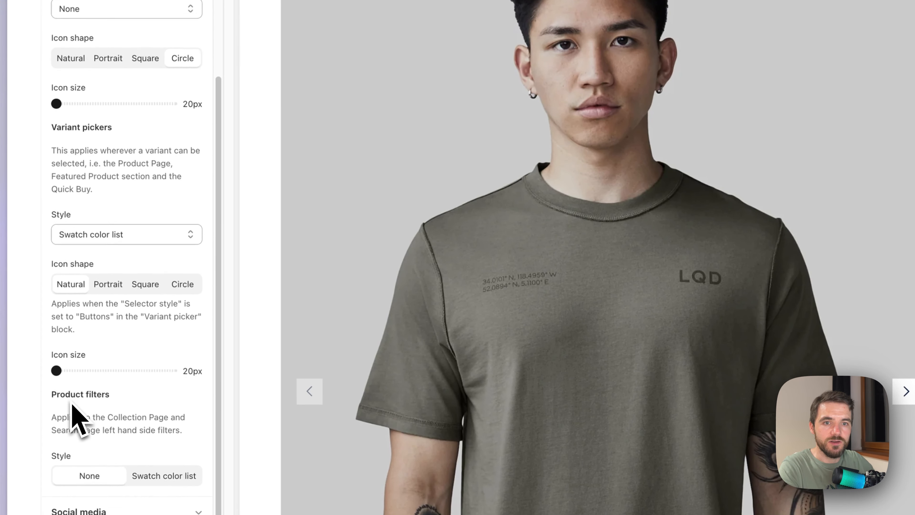
drag(93, 358, 182, 361)
click(189, 279)
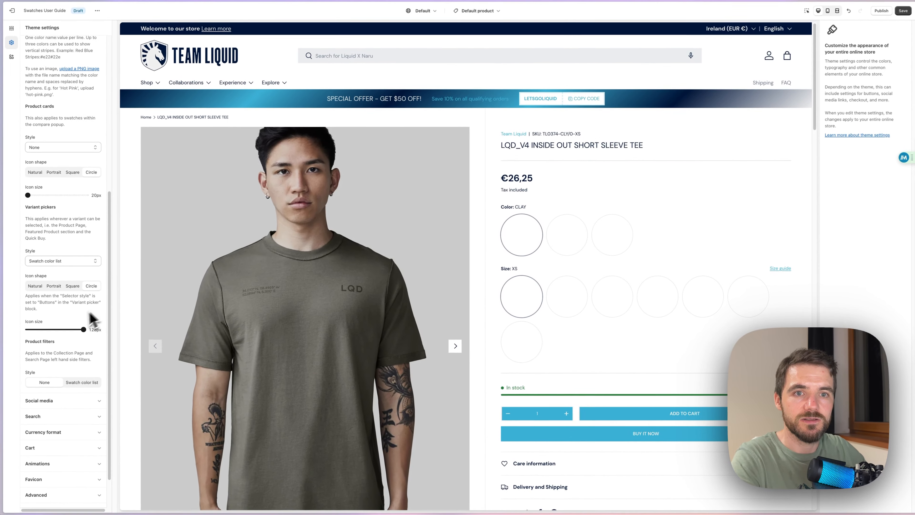
drag(83, 329, 54, 329)
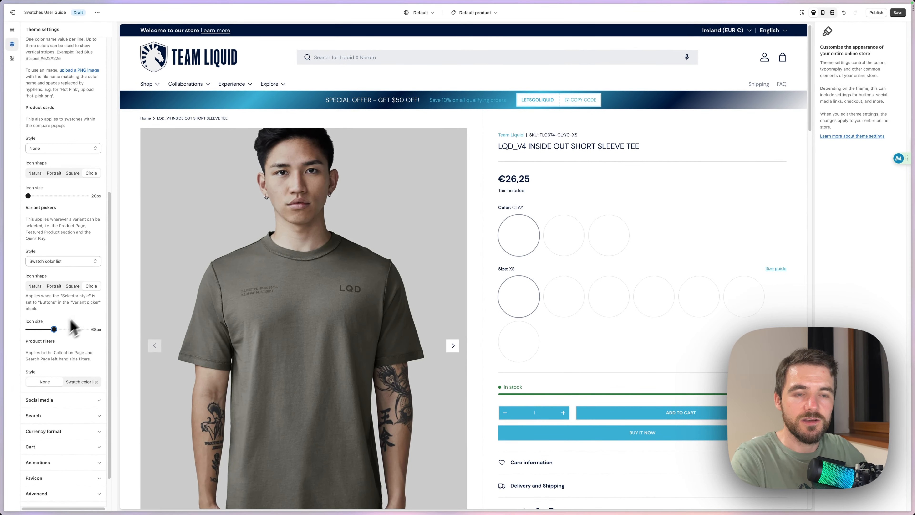
Remove Size from the color option name so that only Color is listed.
scroll(96, 306, up, 4)
scroll(96, 299, up, 2)
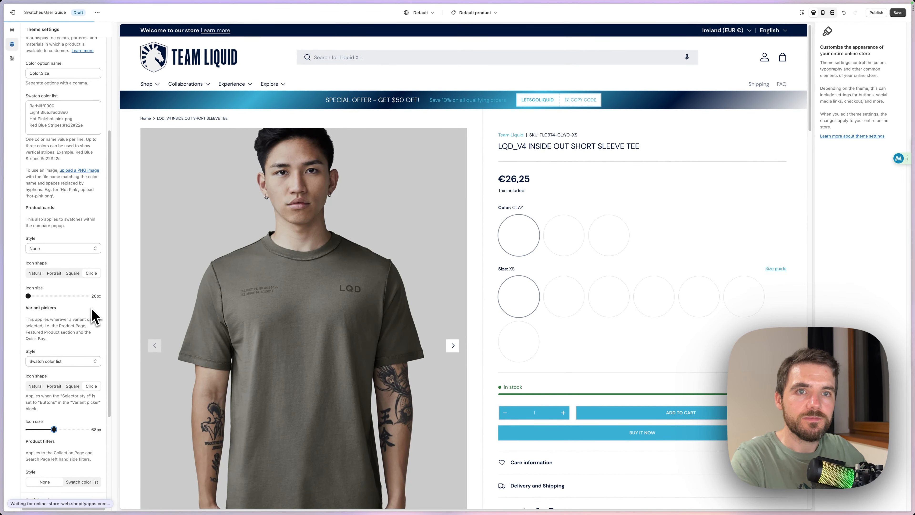
scroll(94, 315, up, 8)
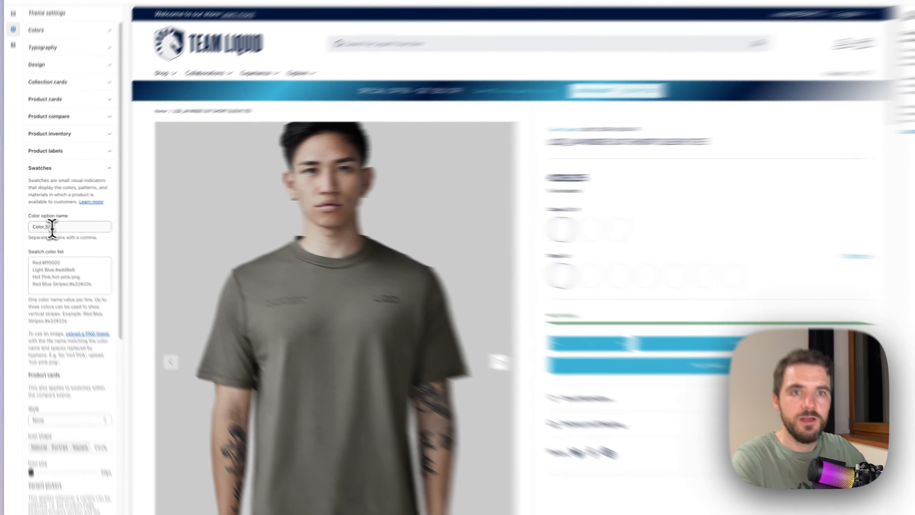
drag(44, 227, 82, 226)
key(BackSpace)
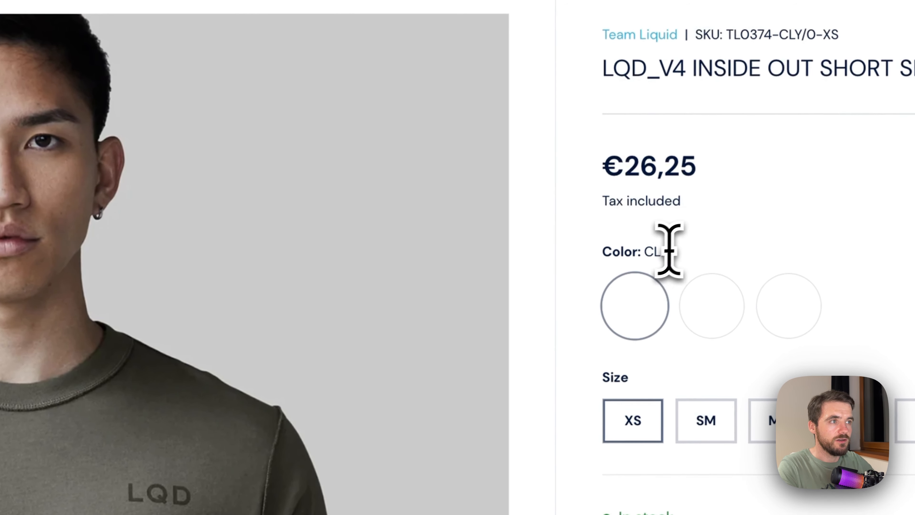
Replace the sample swatch color list with the single entry CLAY:#ff0000, using the variant name from the product page.
double_click(655, 252)
click(660, 296)
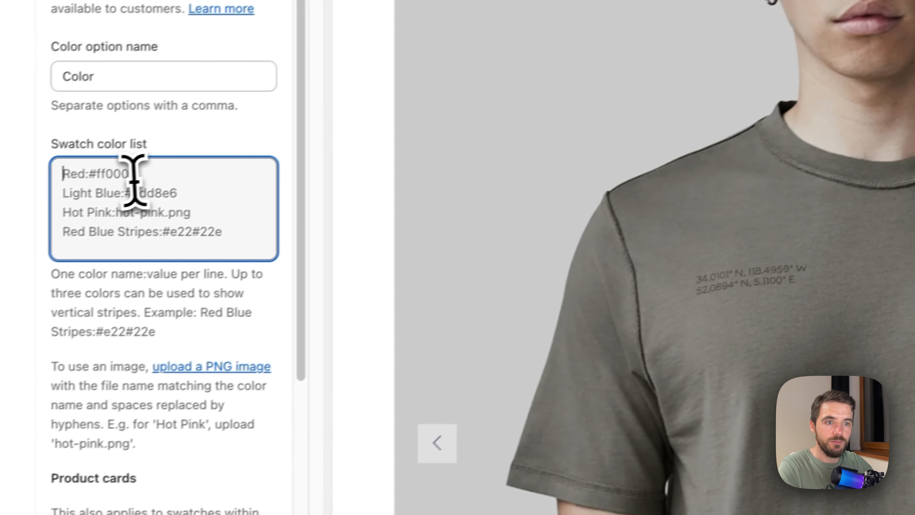
key(super+a)
text(Size)
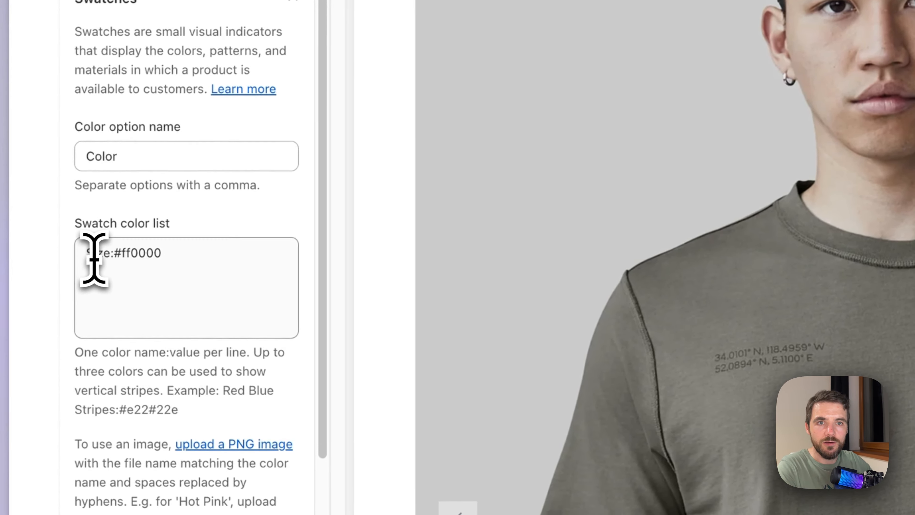
double_click(103, 254)
text(CLAY)
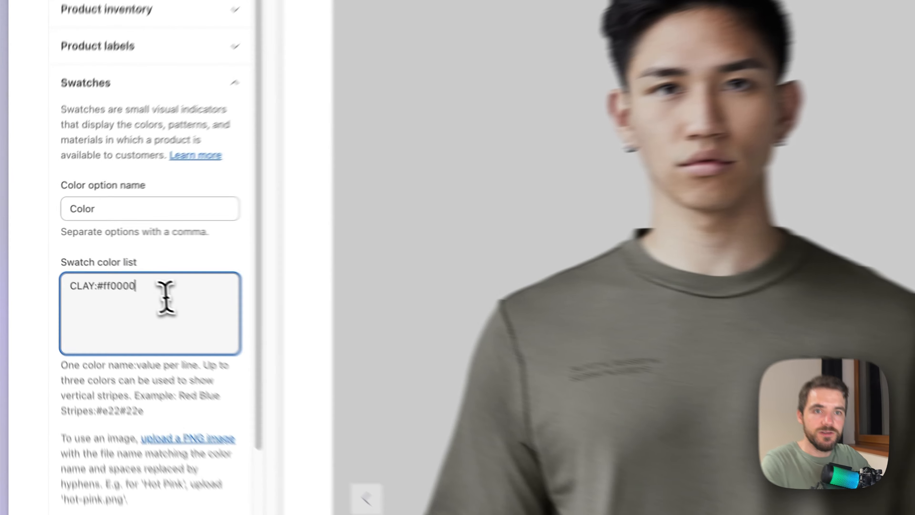
Duplicate the CLAY entry in the swatch color list and rename the copy to match the second variant, giving MAUVE:#ff0000.
triple_click(69, 258)
key(ctrl+c)
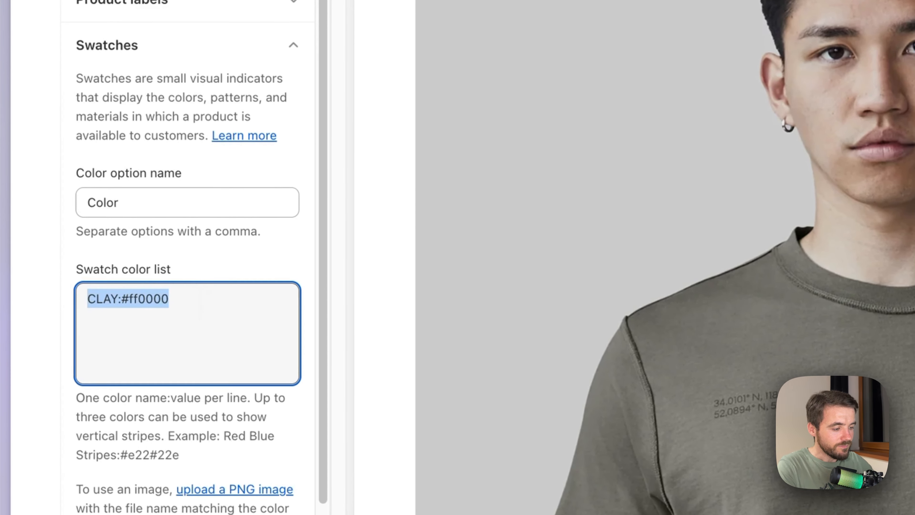
click(169, 299)
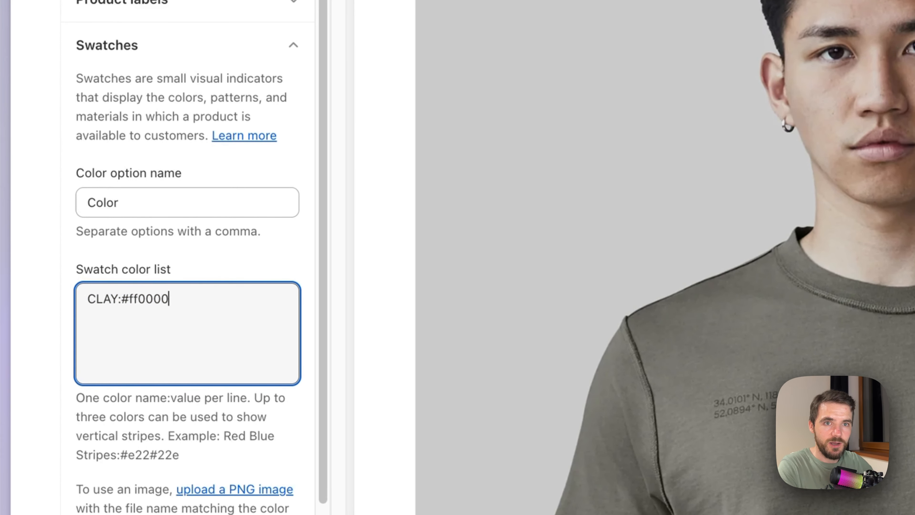
key(ctrl+v)
double_click(102, 317)
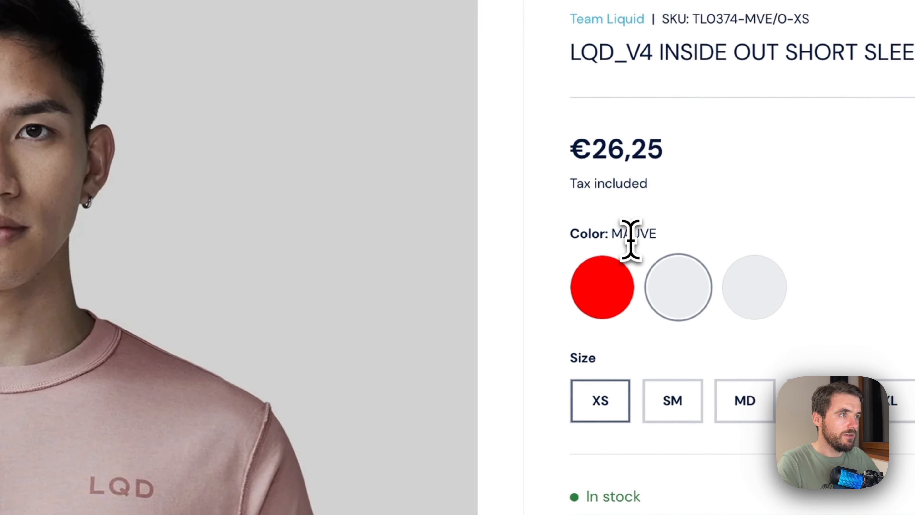
double_click(634, 234)
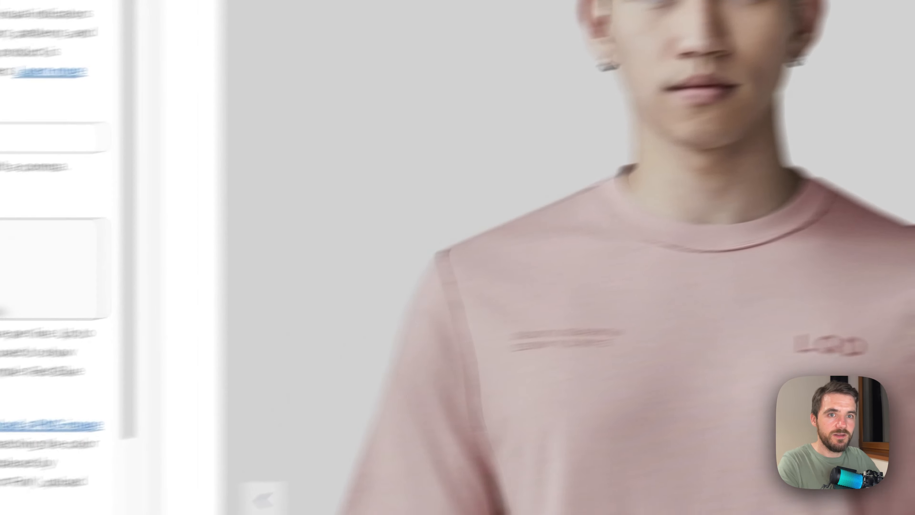
text(MAUVE)
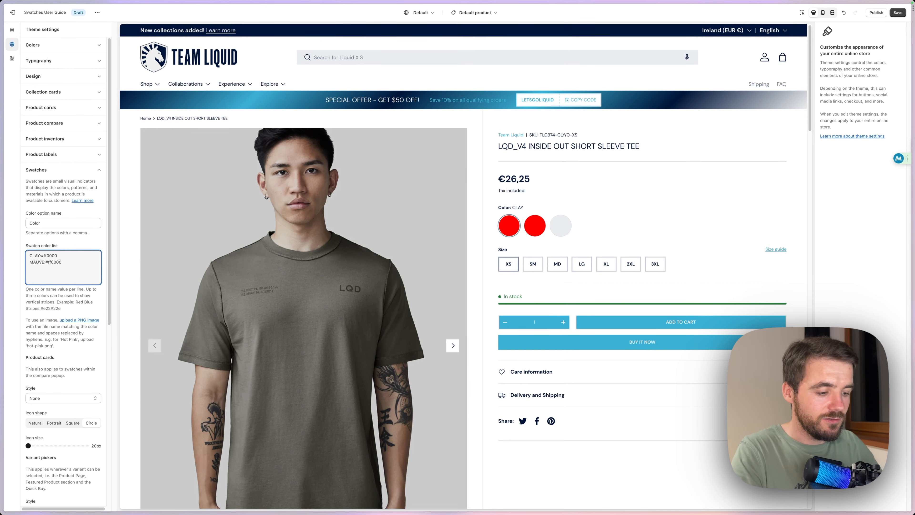
Open pixlr.com in a new tab, start Pixlr X and load the recent grey fabric image.
key(super+t)
text(p)
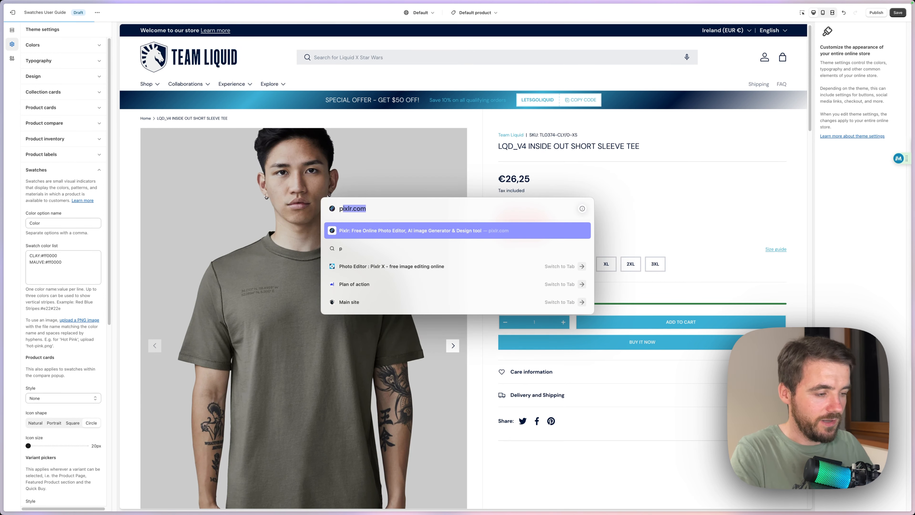
key(Return)
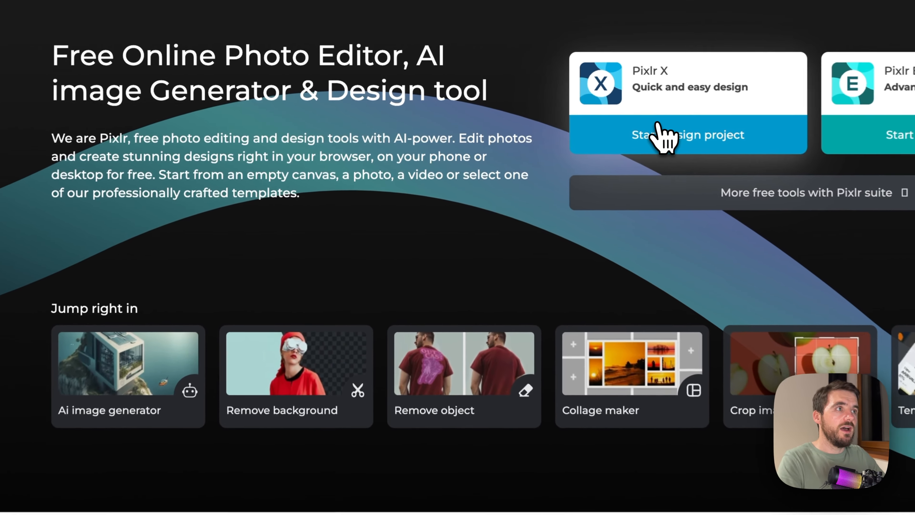
click(502, 109)
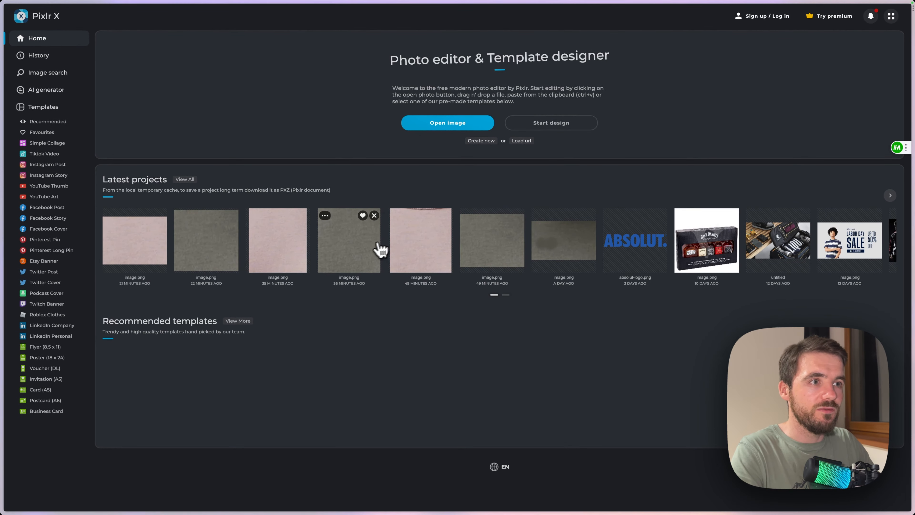
click(360, 252)
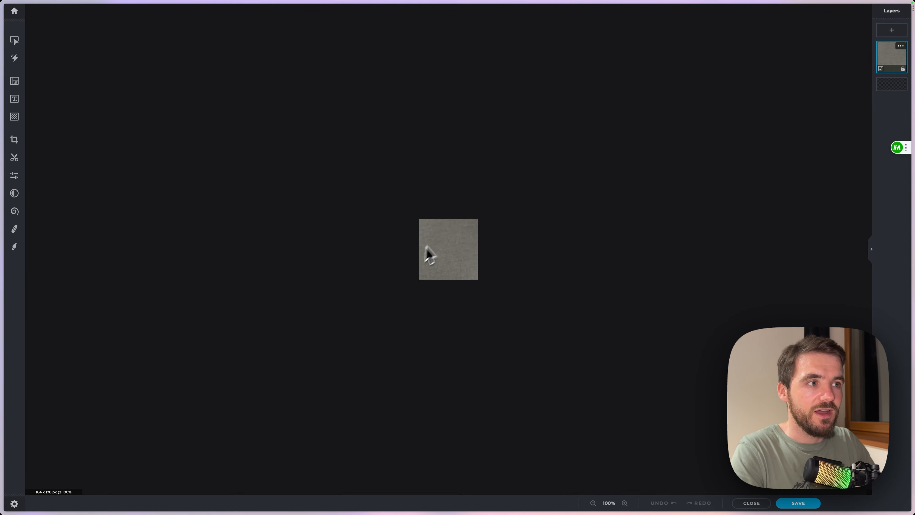
Sample the grey fabric's color with the Draw tool's color picker, copy its hex code and switch back to the Shopify theme editor.
click(21, 253)
click(47, 210)
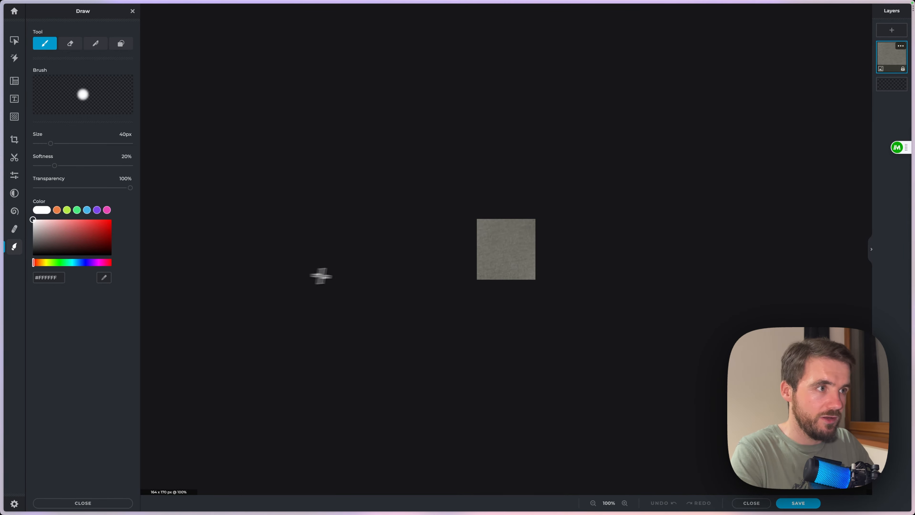
click(486, 254)
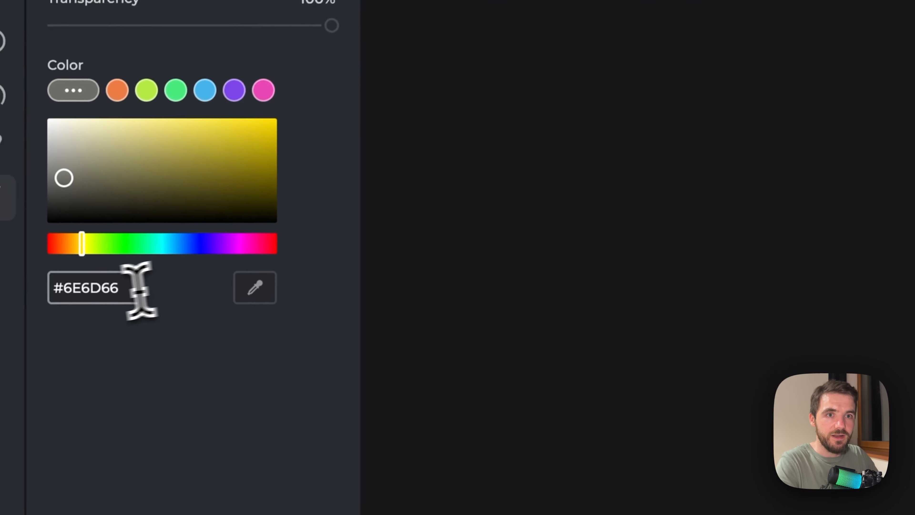
double_click(49, 278)
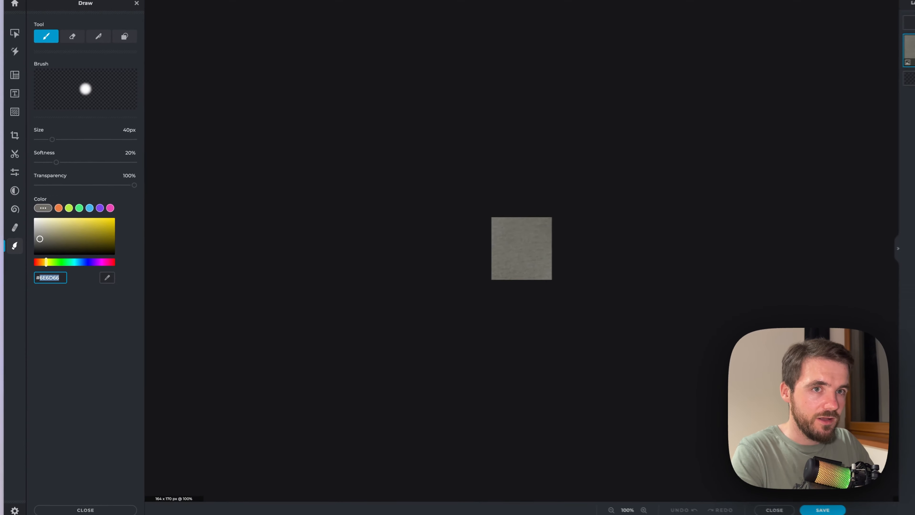
key(super+Tab)
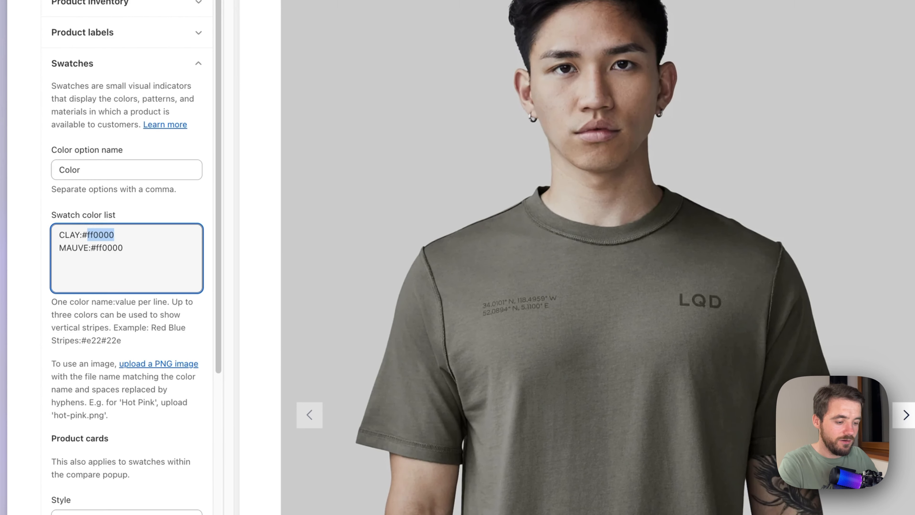
Set the CLAY swatch color to #6E6D66 and MAUVE to #BEABAC, sampling the latter from the recent pink fabric image in Pixlr X.
key(super+Tab)
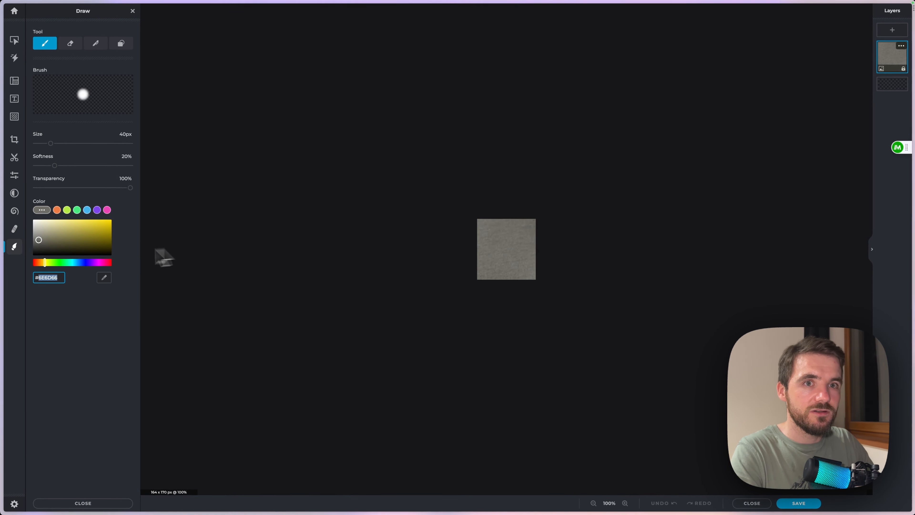
click(104, 262)
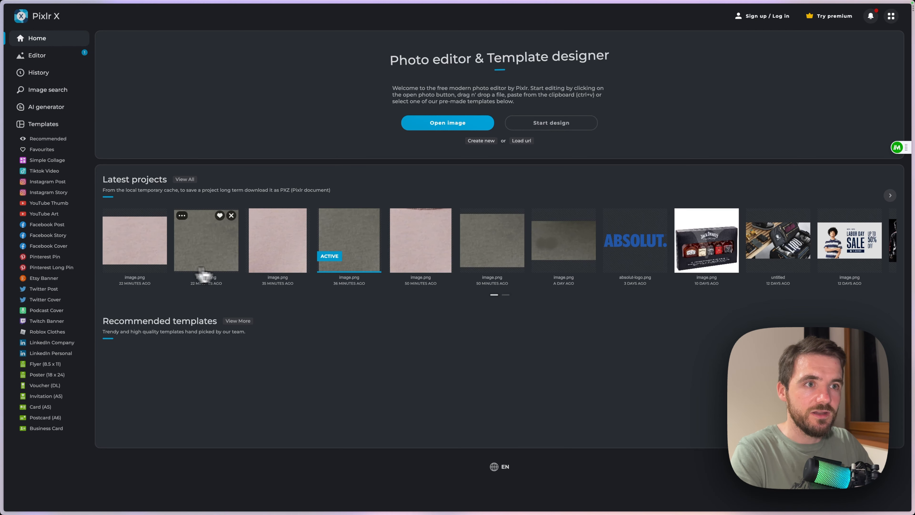
click(274, 257)
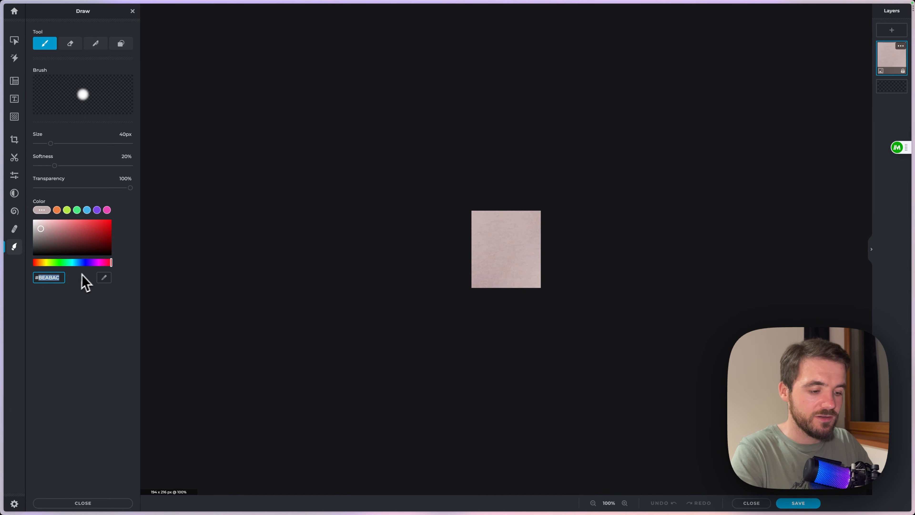
key(super+Tab)
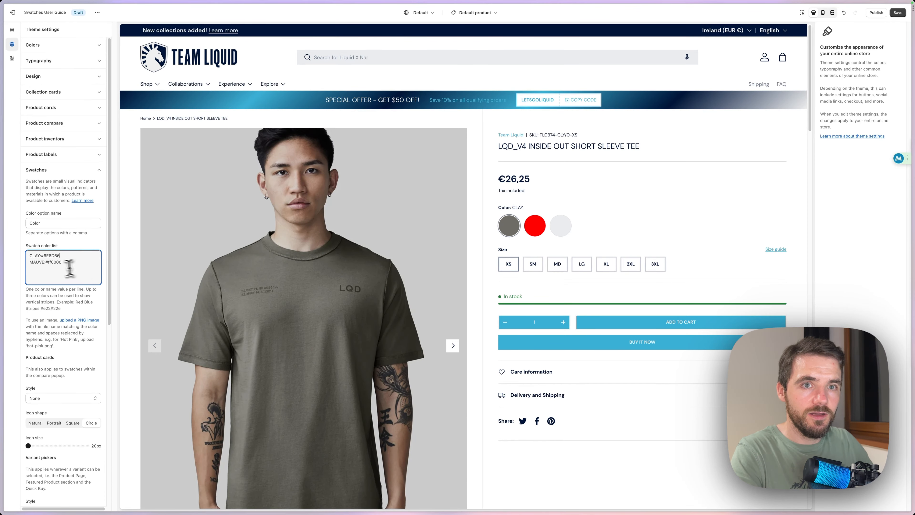
double_click(54, 262)
text(BEABAC)
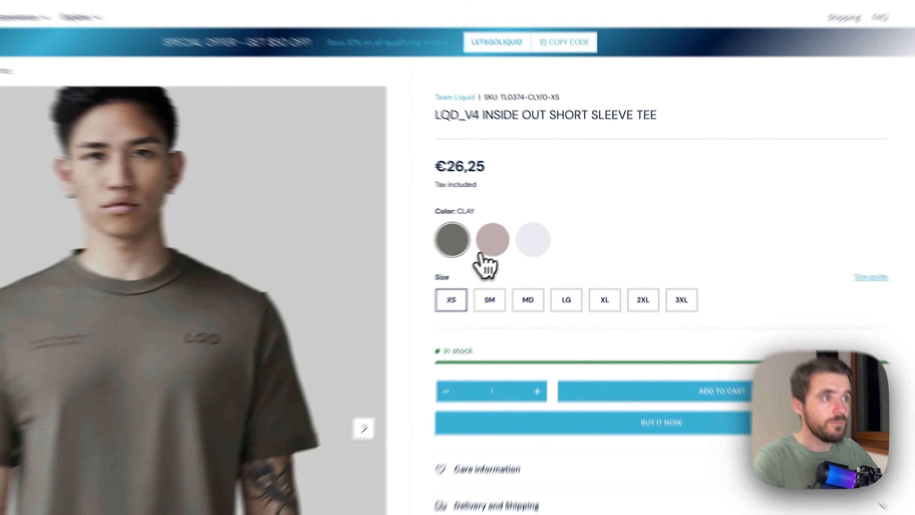
Test the swatches in the product preview by selecting the Mauve, Clay and third color variants.
click(490, 241)
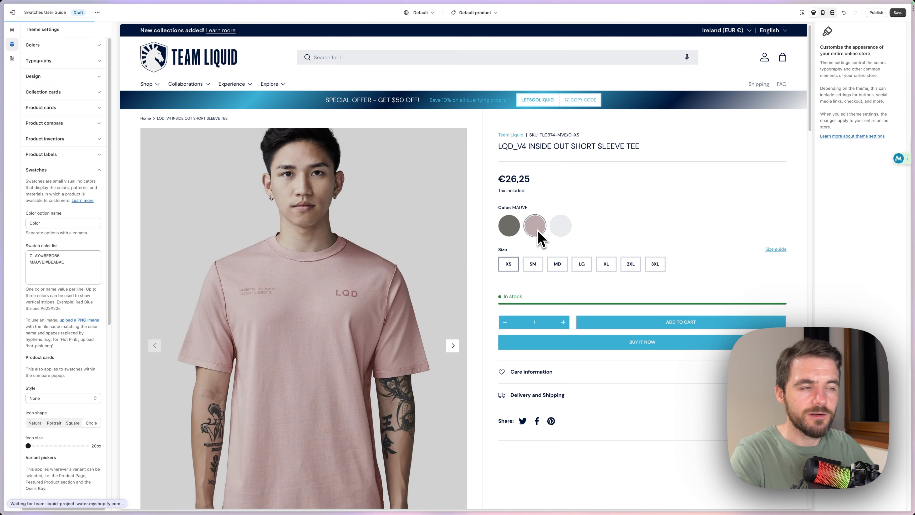
click(511, 230)
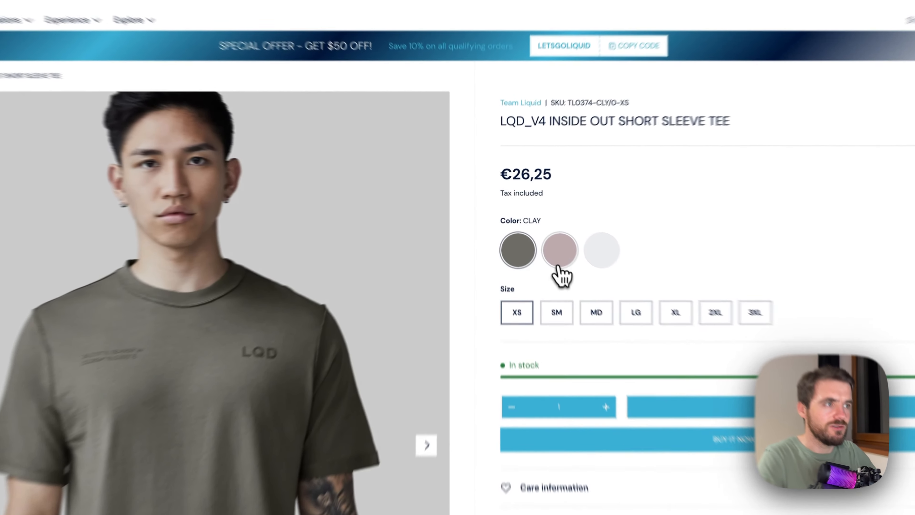
click(536, 233)
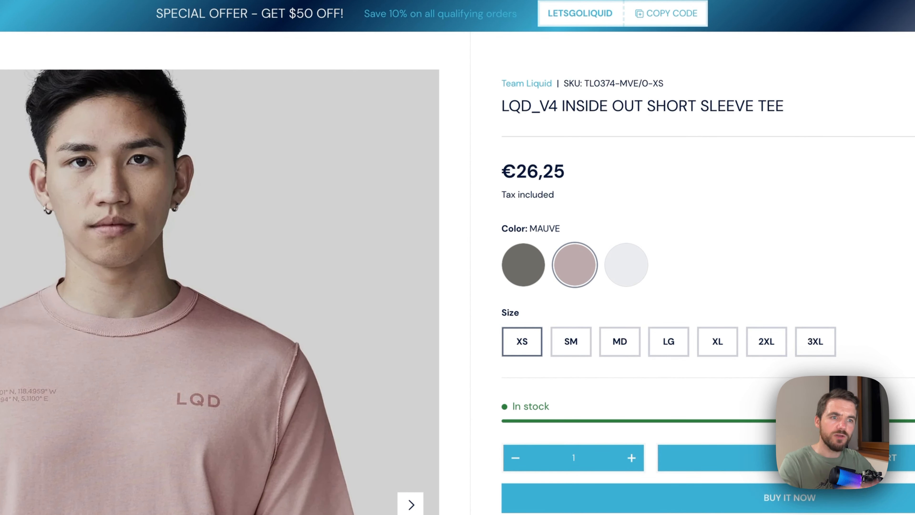
click(629, 287)
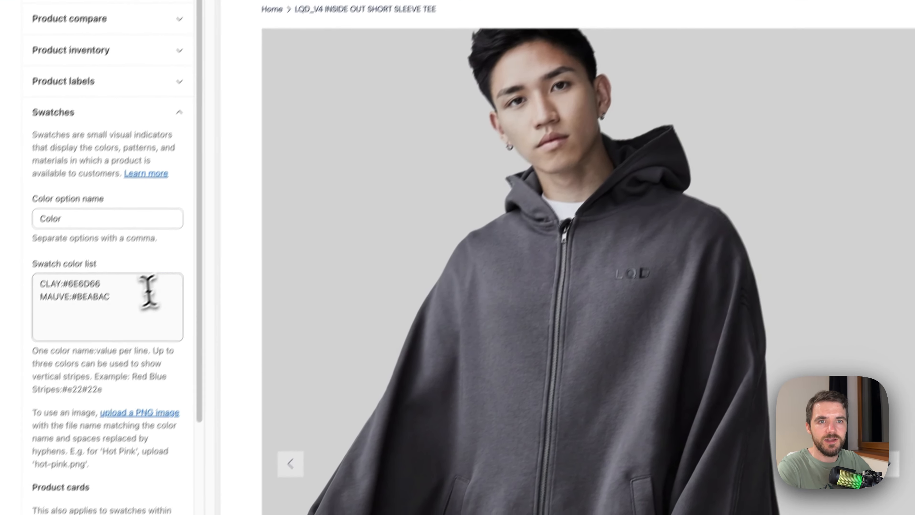
Add the entry STEALTH:sneaky.gif to the swatch color list, taking the URL handle from the sneaky GIF in the store's files.
click(147, 293)
key(Return)
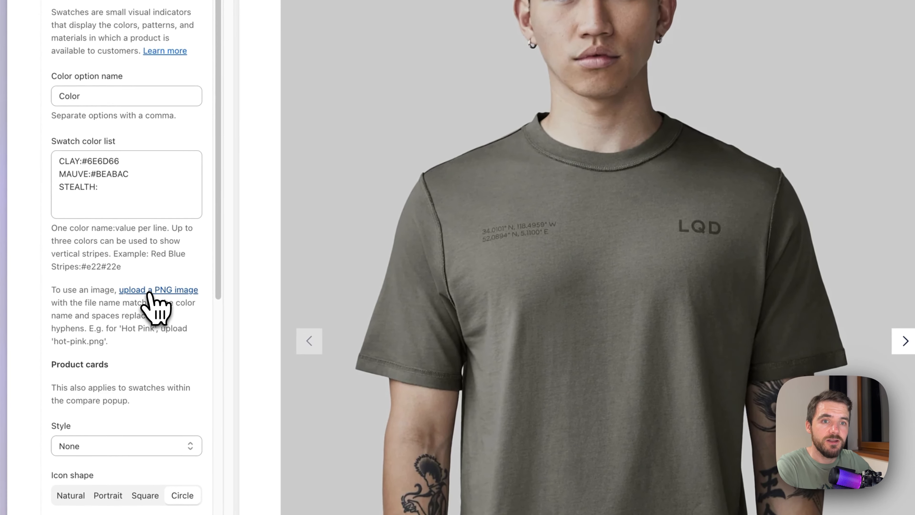
click(74, 320)
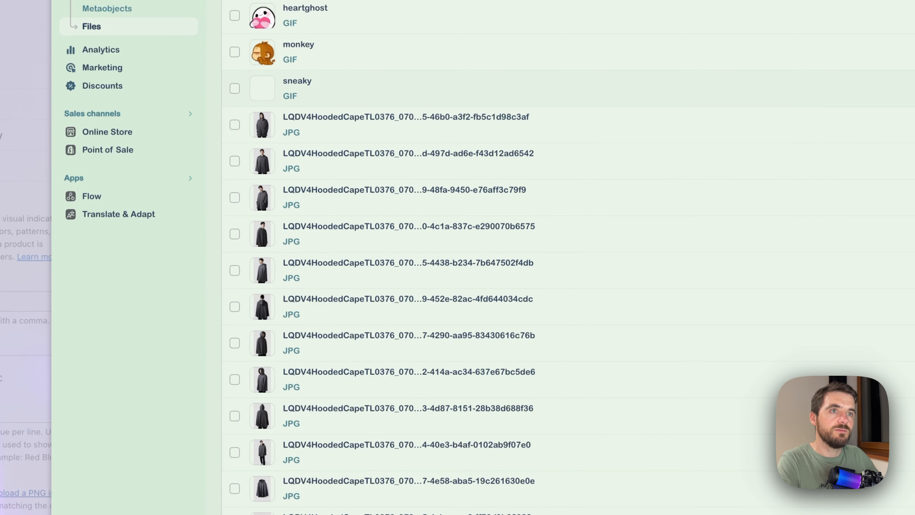
click(306, 92)
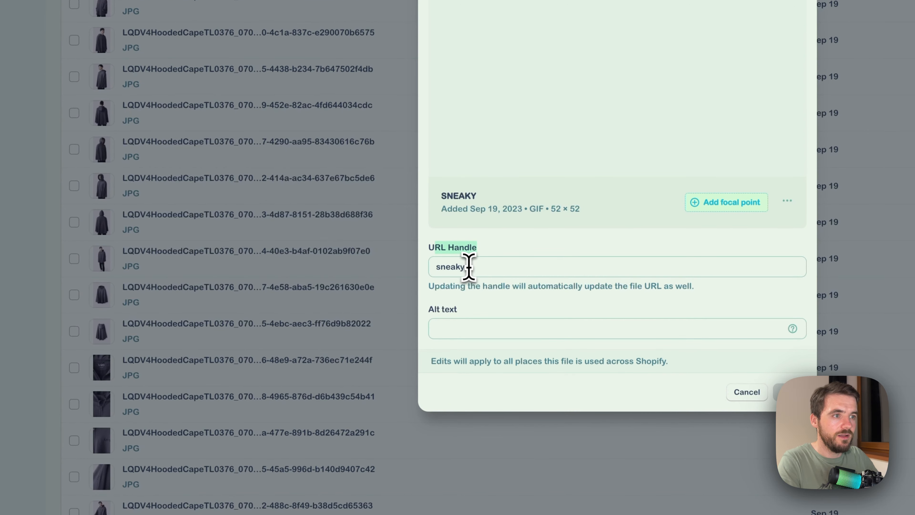
click(471, 266)
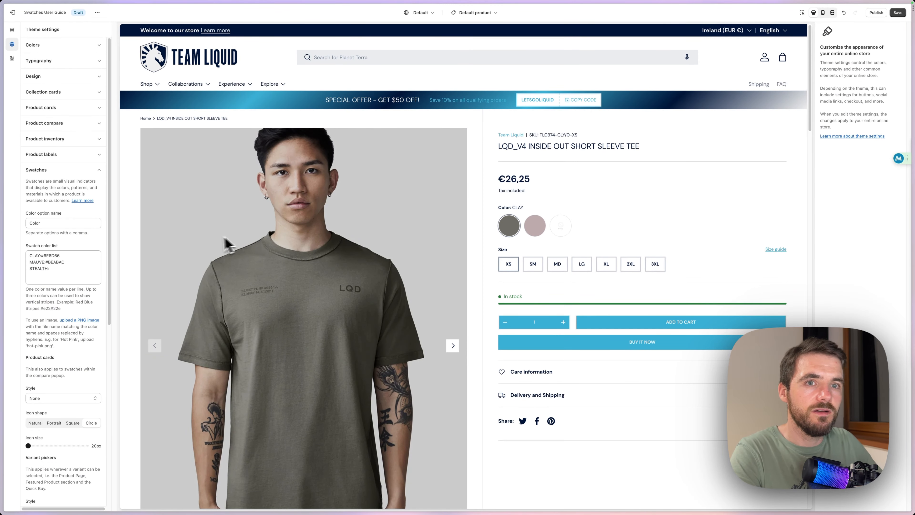
click(55, 268)
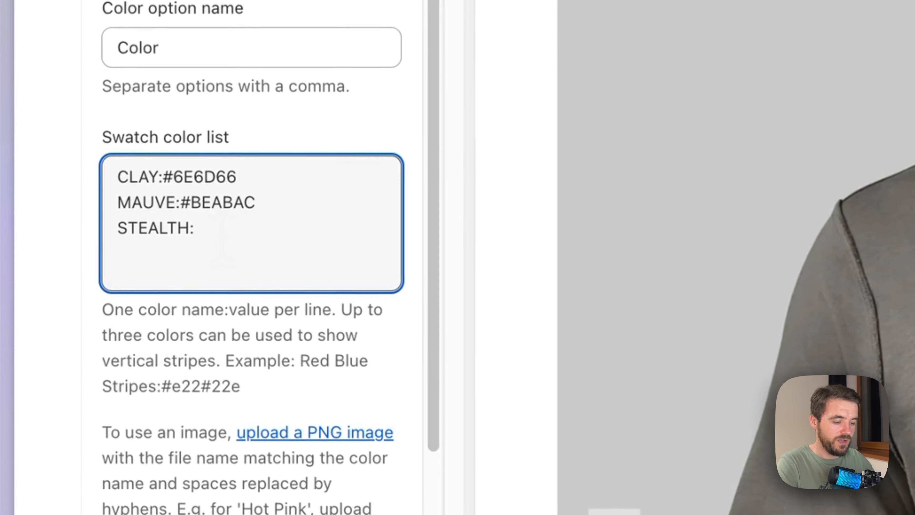
text(sneaky)
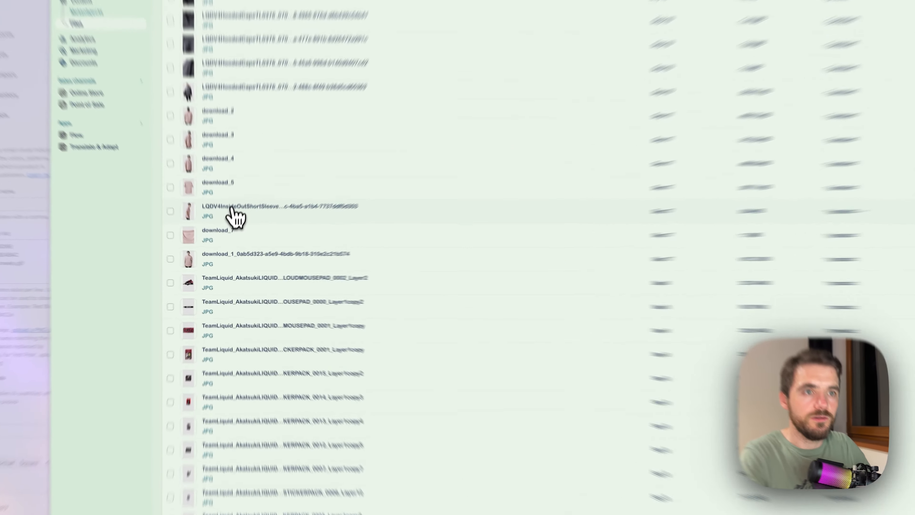
Copy the URL handle of the LQDV4InsideOutShortSleeve mauve tee JPG from the store's files and close its preview unchanged.
click(220, 228)
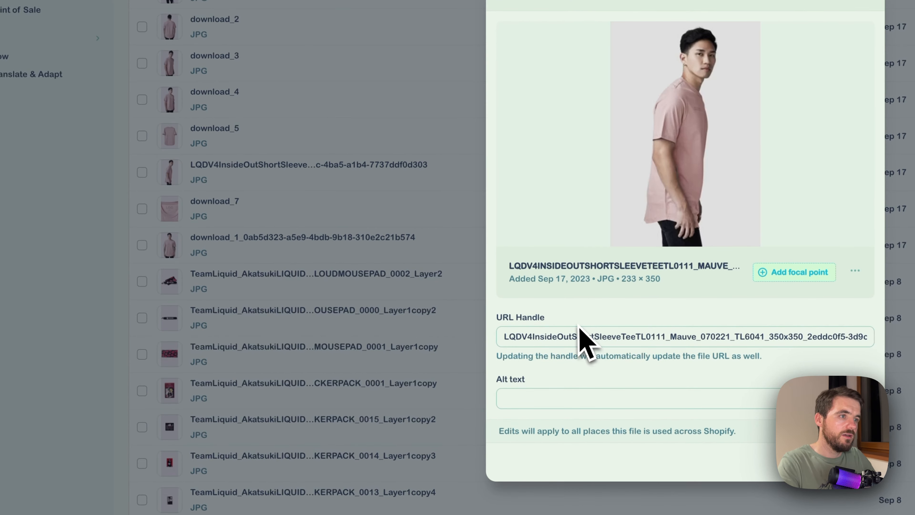
click(555, 336)
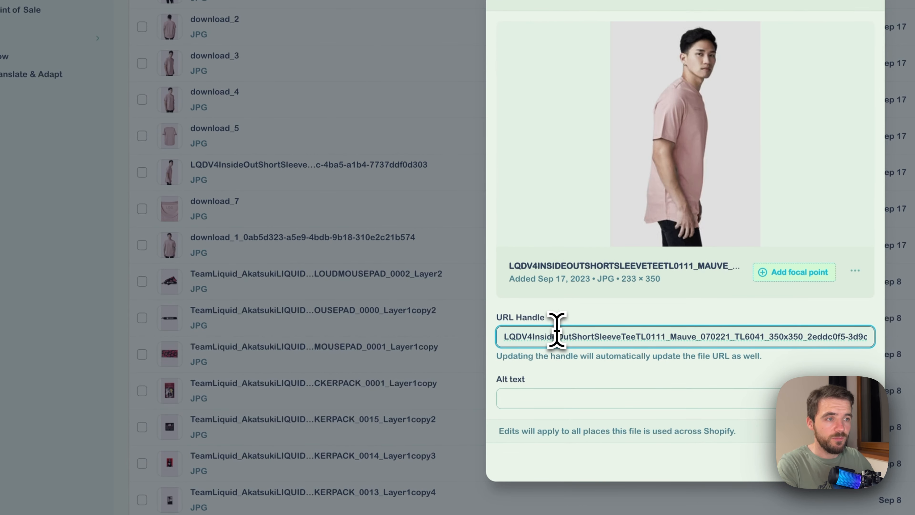
key(super+a)
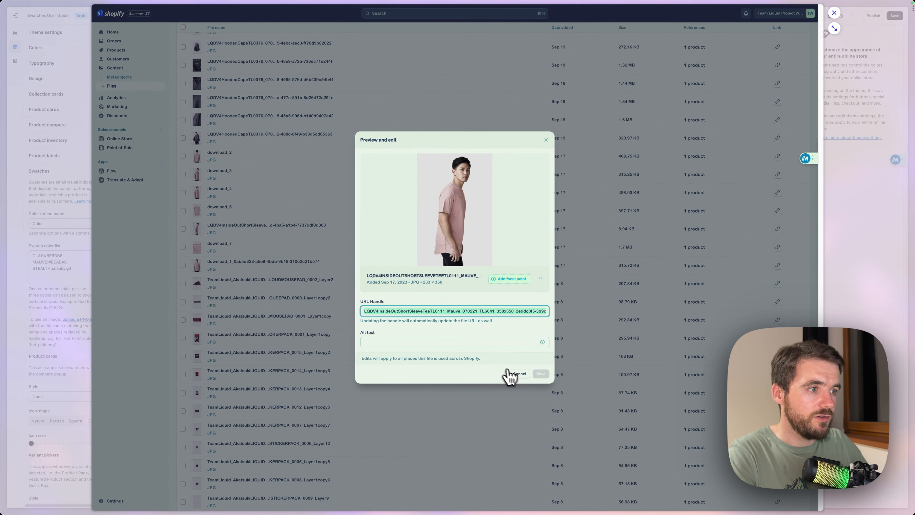
click(509, 372)
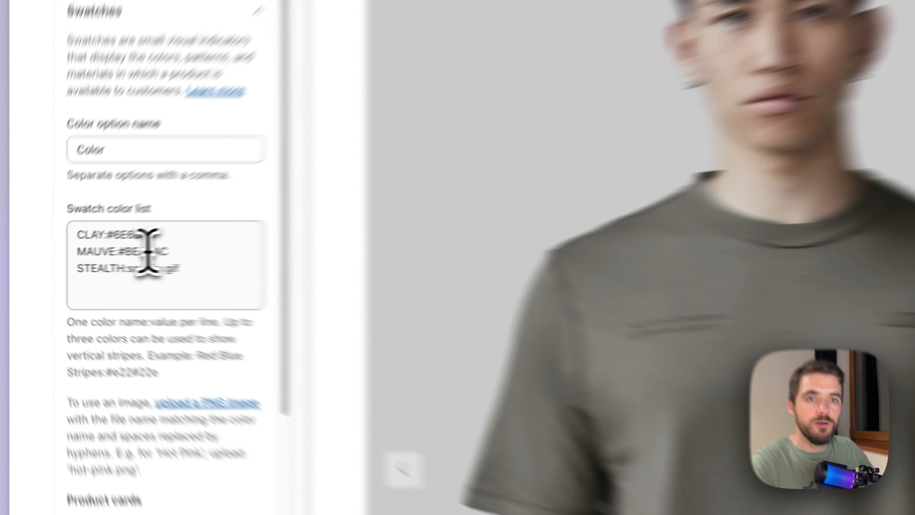
Replace the MAUVE color code with the image file LQDV4InsideOutShortSleeveTeeTL0111_Mauve_070221_TL6041_350x350_2eddc0f5-3d9c-4ba5-a1b4-7737ddf0d303.jpg.
double_click(55, 261)
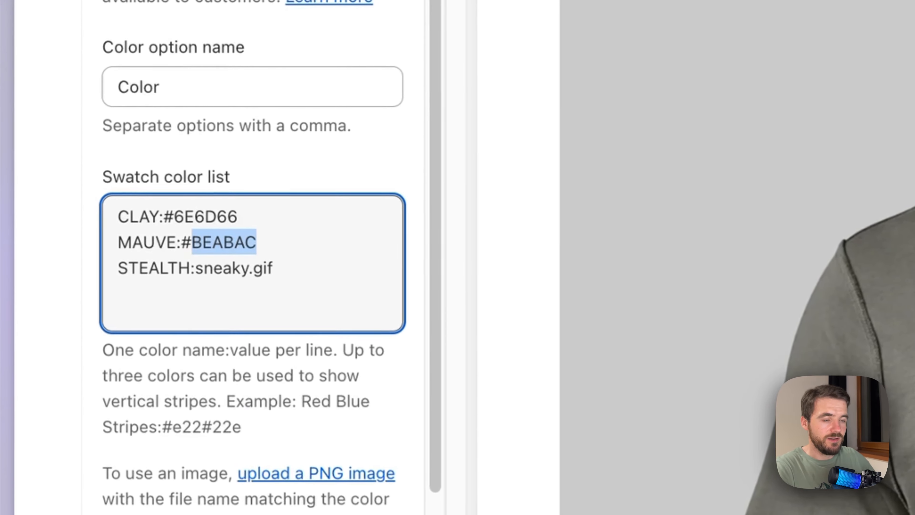
key(BackSpace)
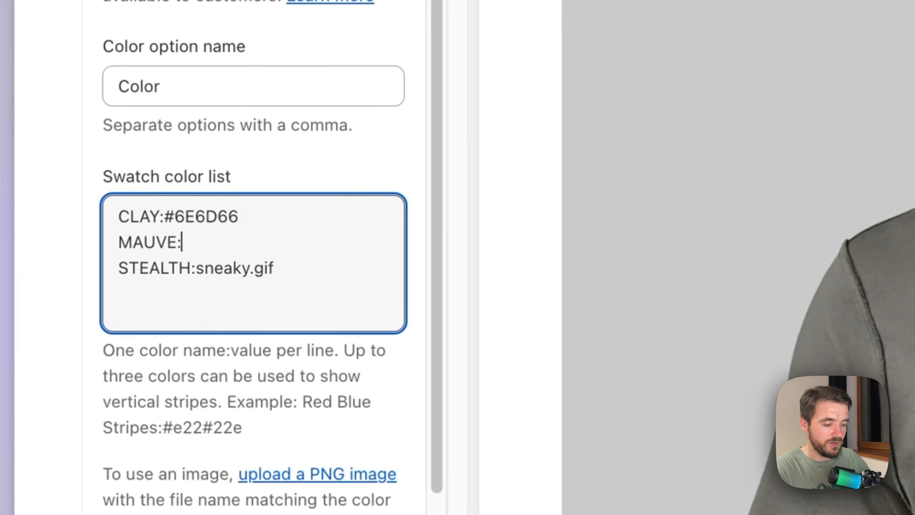
text(LQDV4InsideOutShortSleeveTeeTL0111_Mauve_070221_TL6041_350x350_2eddc0f5-3d9c-4ba5-a1b4-7737ddf0d303)
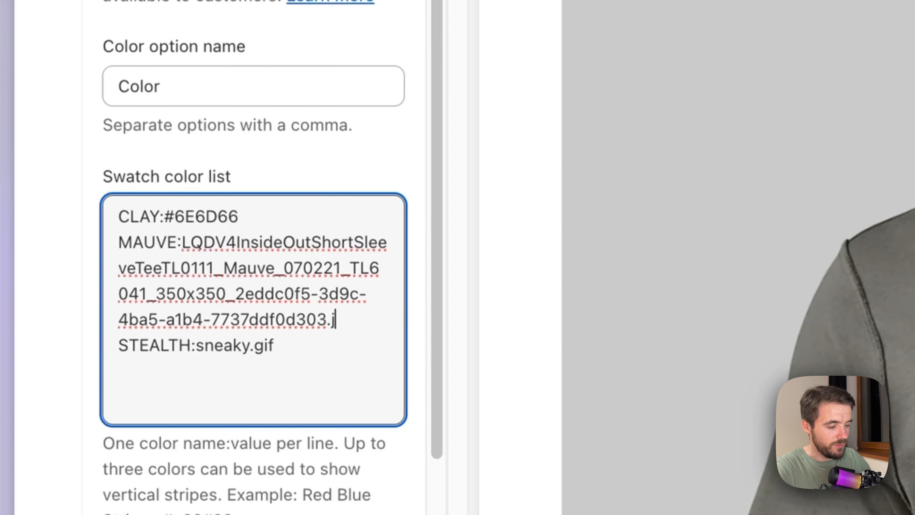
text(.jo)
key(BackSpace)
text(p)
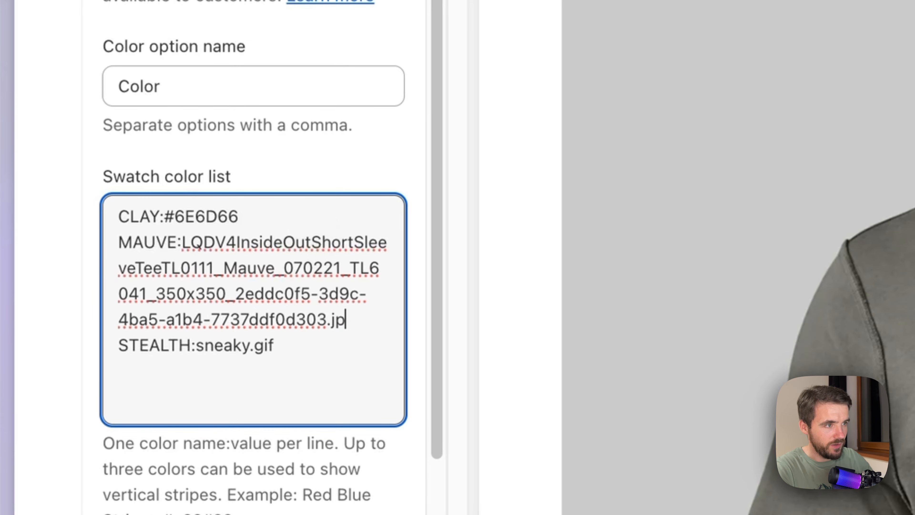
text(g)
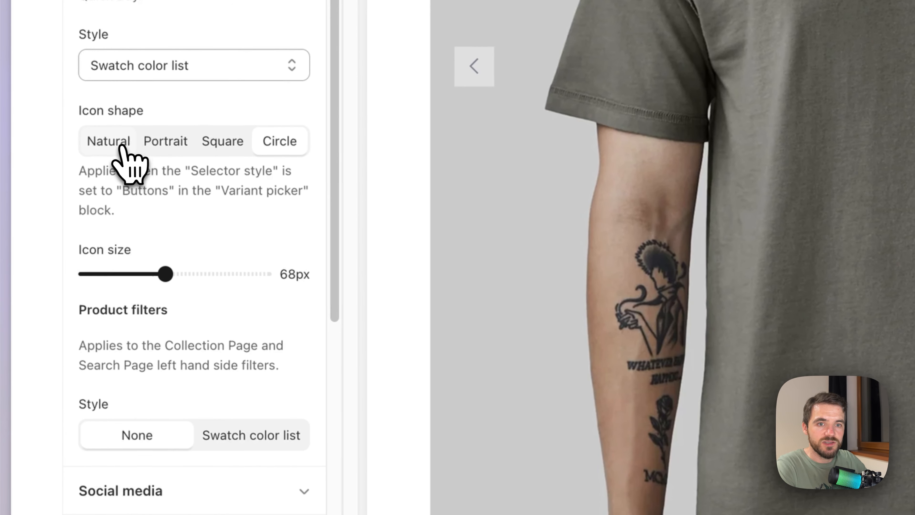
Set the variant pickers' icon shape to Natural and the icon size to 128px, trying 22px in between.
click(113, 144)
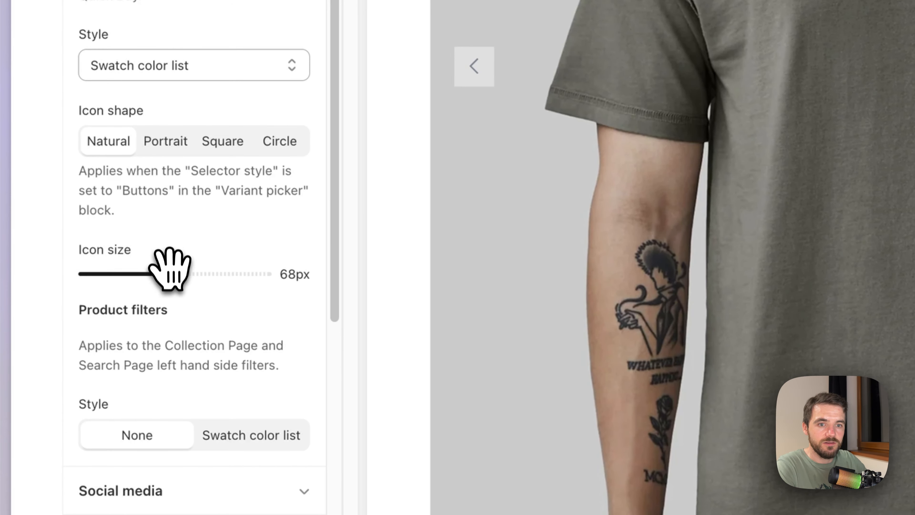
drag(169, 271, 298, 282)
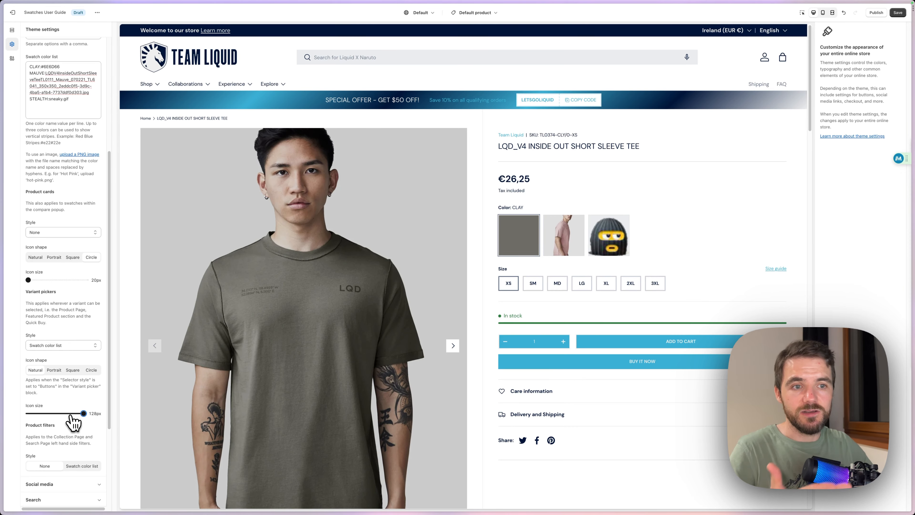
drag(83, 413, 30, 413)
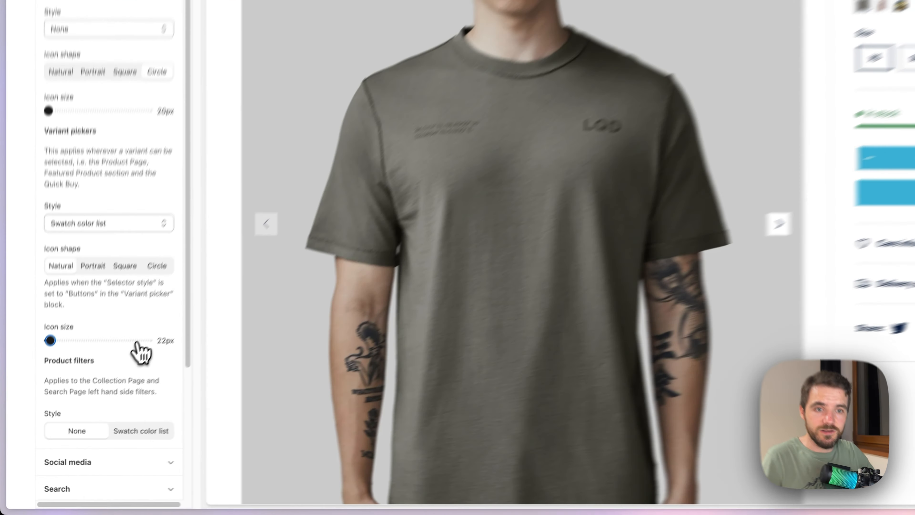
click(84, 413)
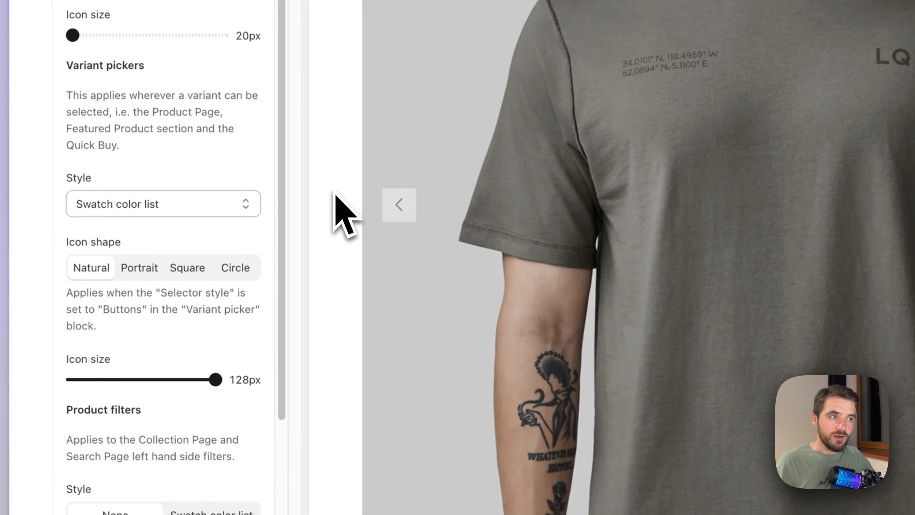
Change the variant pickers' swatch style to Variant images.
click(177, 206)
click(164, 221)
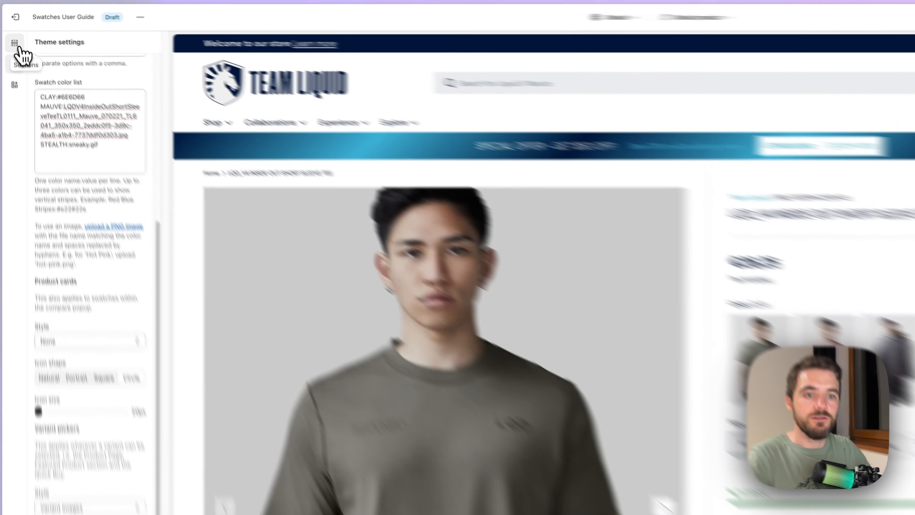
Open the previewed product in the admin, examine the images assigned to its variants, and return to the theme's Swatches settings.
click(16, 45)
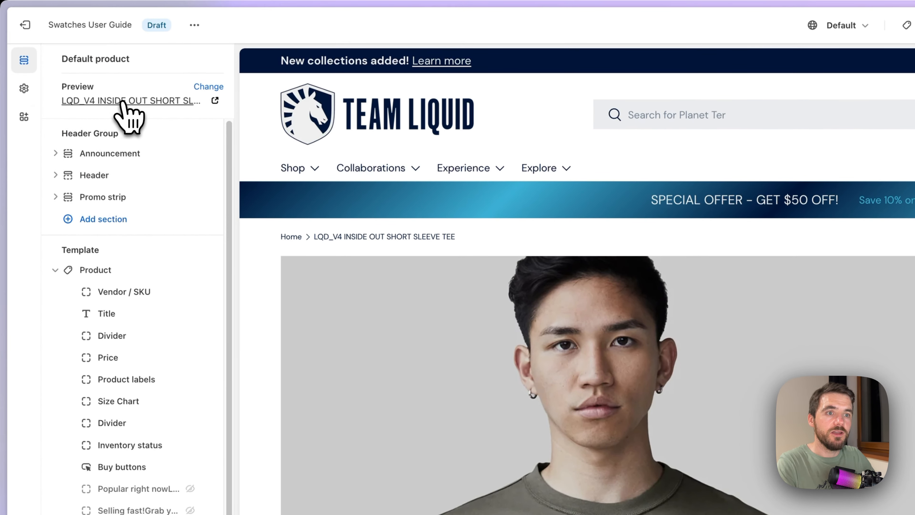
click(125, 102)
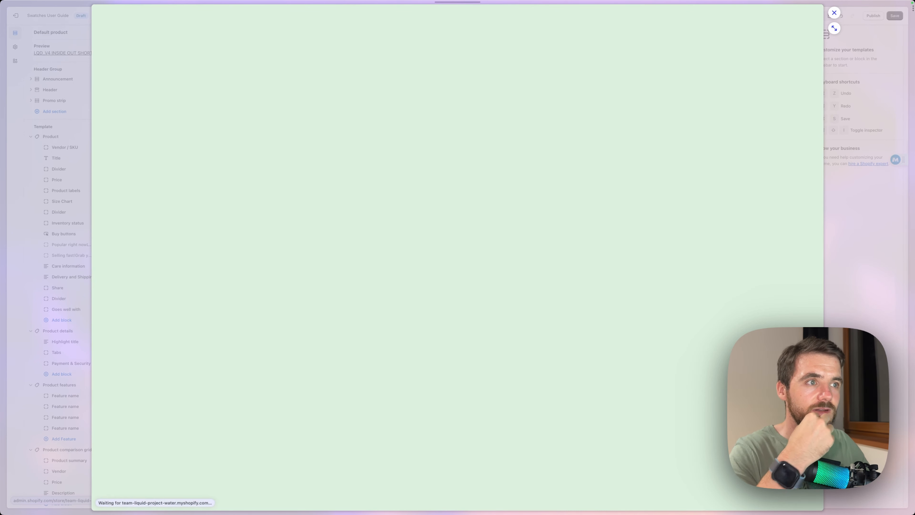
scroll(216, 292, down, 10)
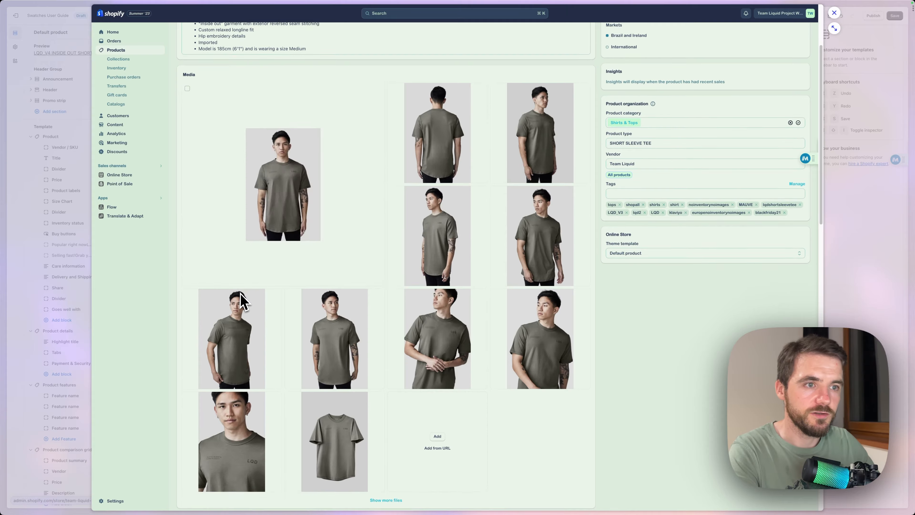
scroll(243, 303, down, 5)
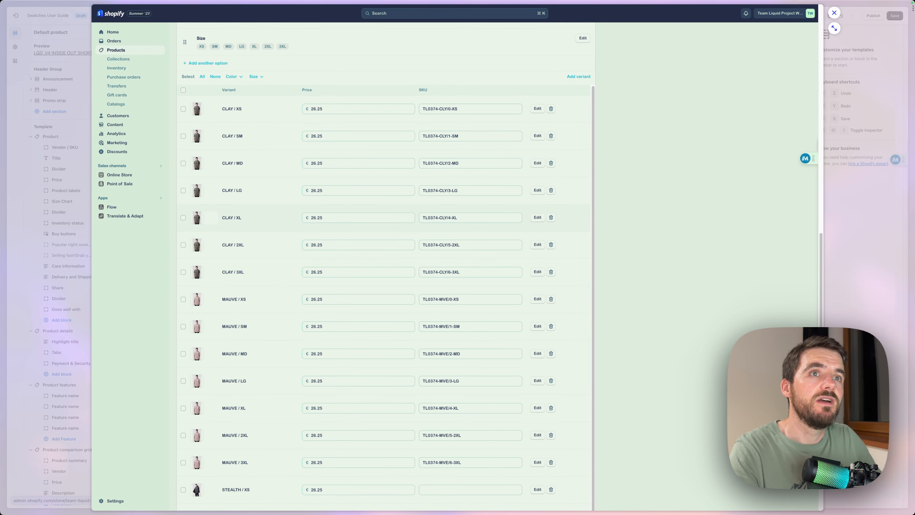
key(super+w)
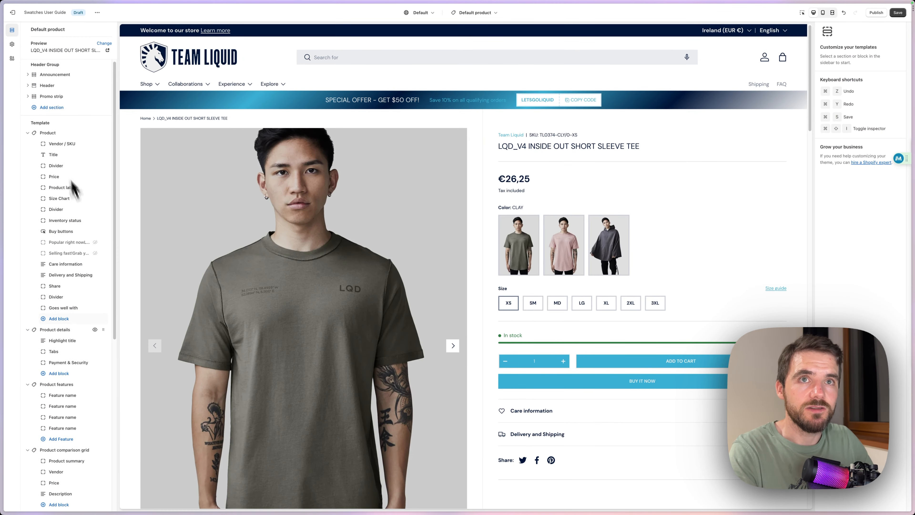
scroll(72, 184, down, 2)
click(12, 44)
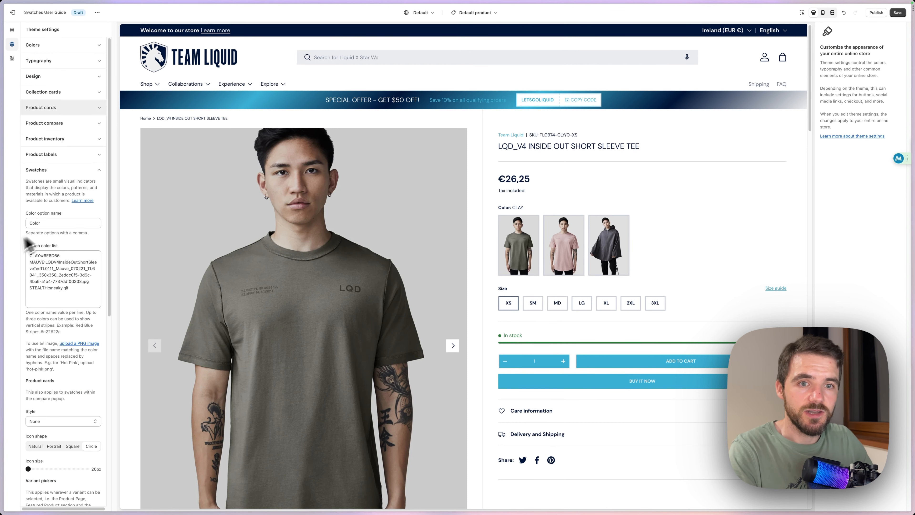
Search the store preview for "all" and open the ALL PRODUCTS collection at its product cards and filters.
scroll(88, 397, down, 2)
scroll(88, 397, down, 10)
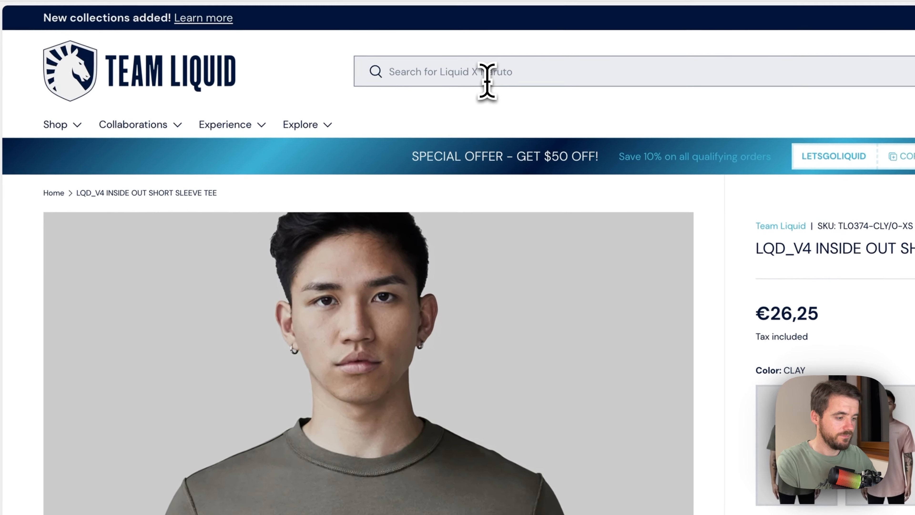
click(351, 58)
text(all)
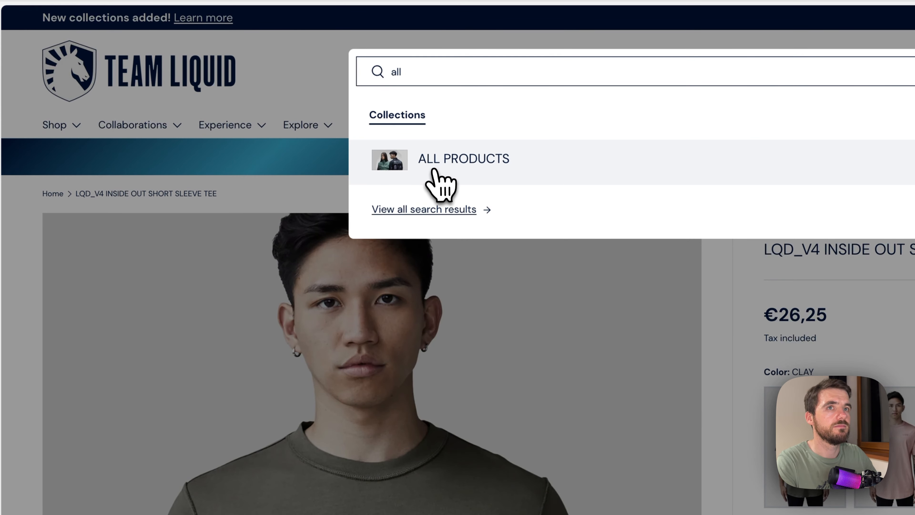
click(439, 170)
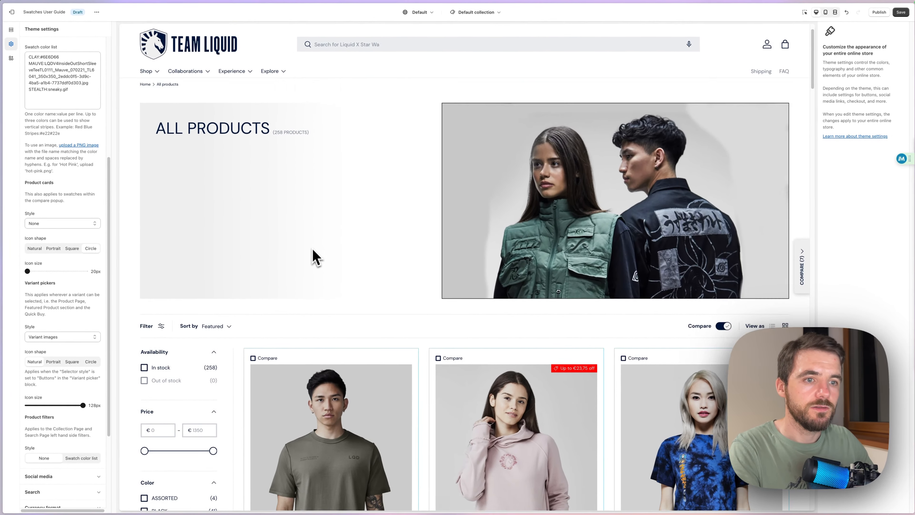
scroll(317, 252, down, 10)
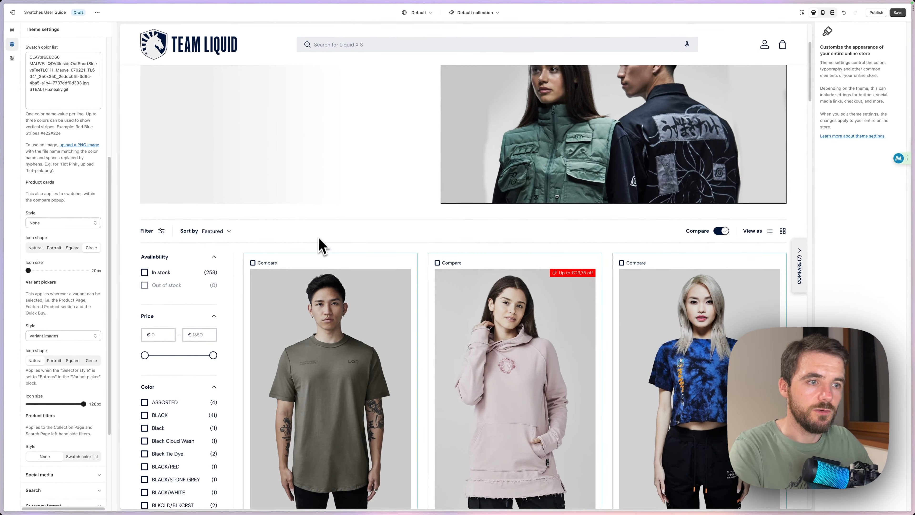
scroll(319, 245, down, 2)
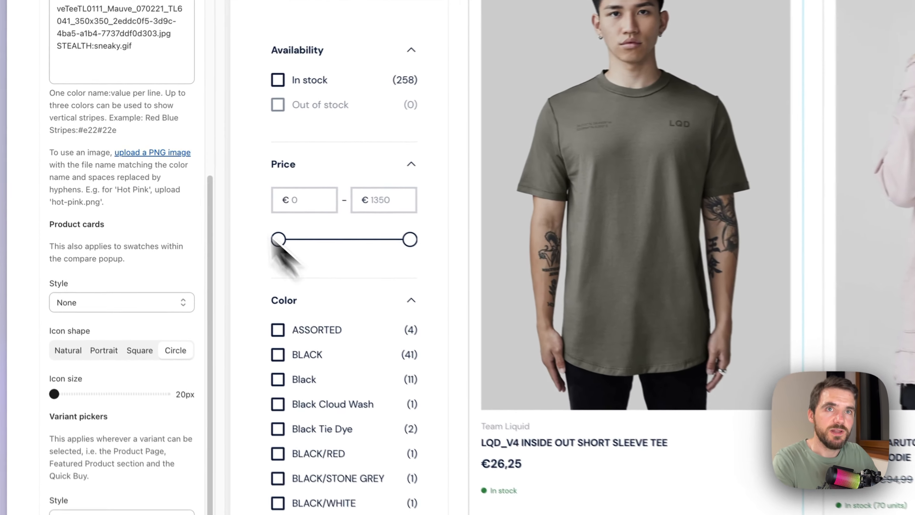
Set the product cards' swatch style to Swatch color list, with a 48px icon size and the Natural icon shape.
scroll(125, 310, down, 5)
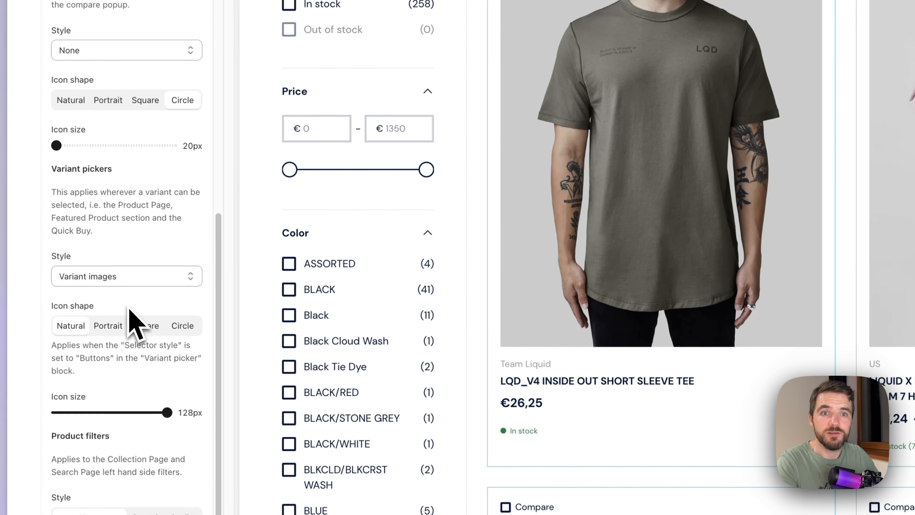
scroll(113, 352, up, 3)
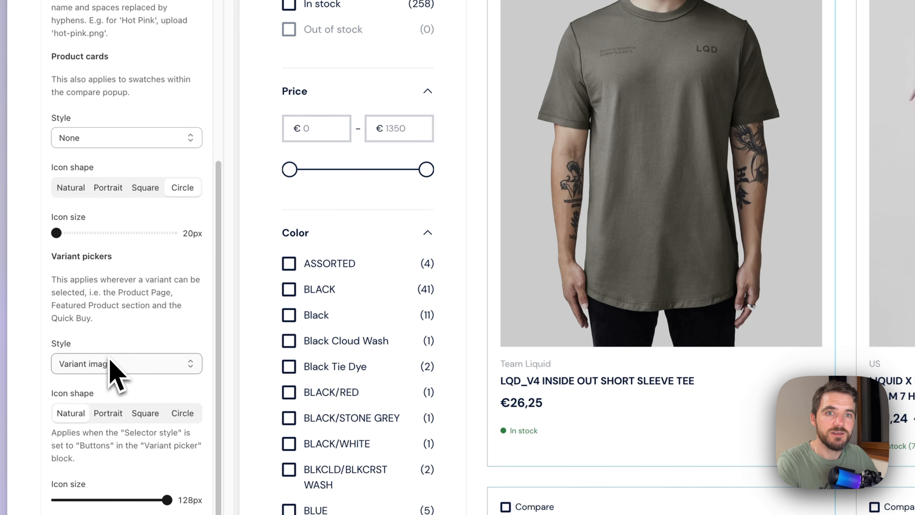
scroll(110, 360, up, 4)
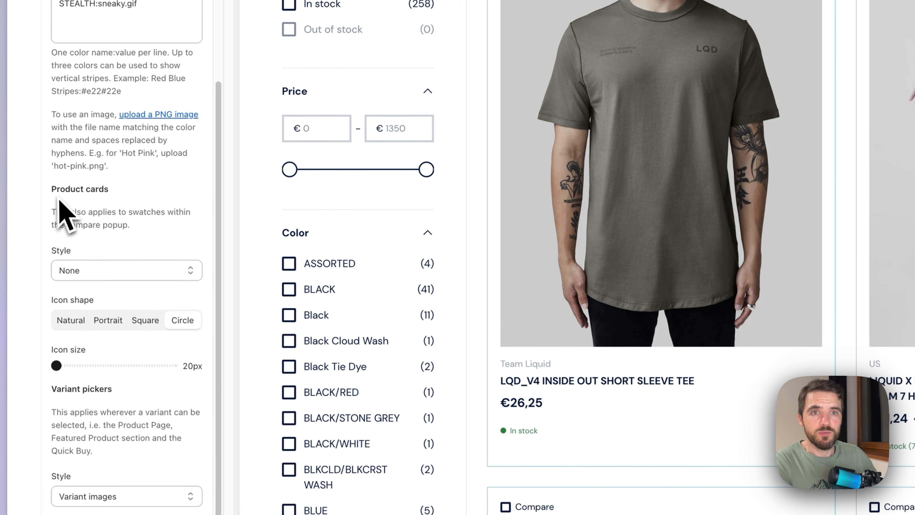
click(148, 271)
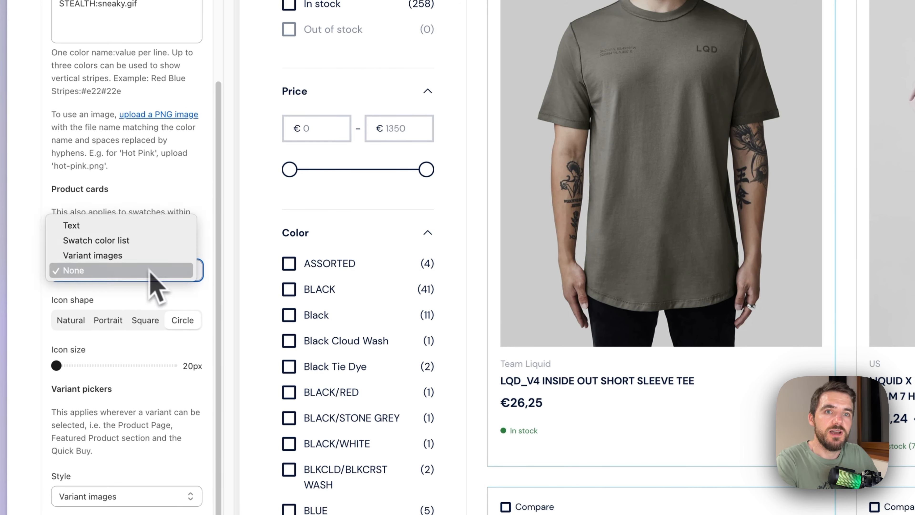
click(94, 249)
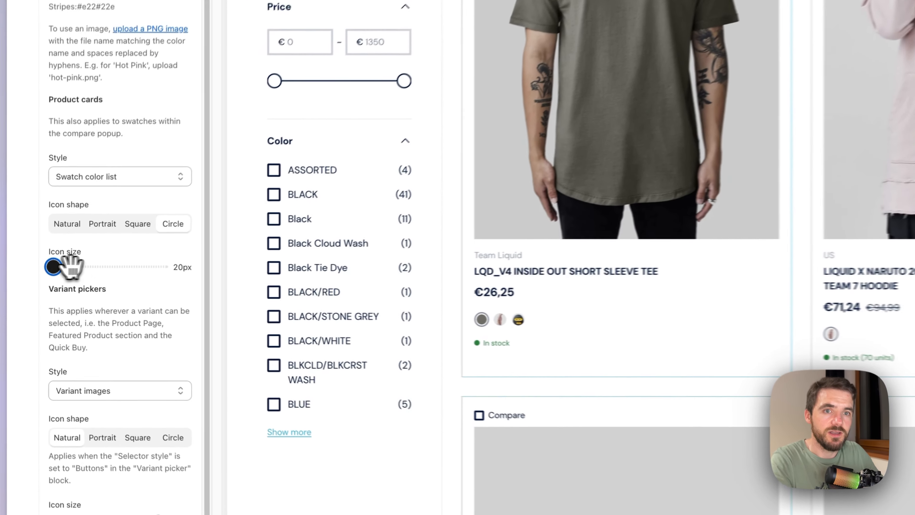
drag(29, 289, 83, 288)
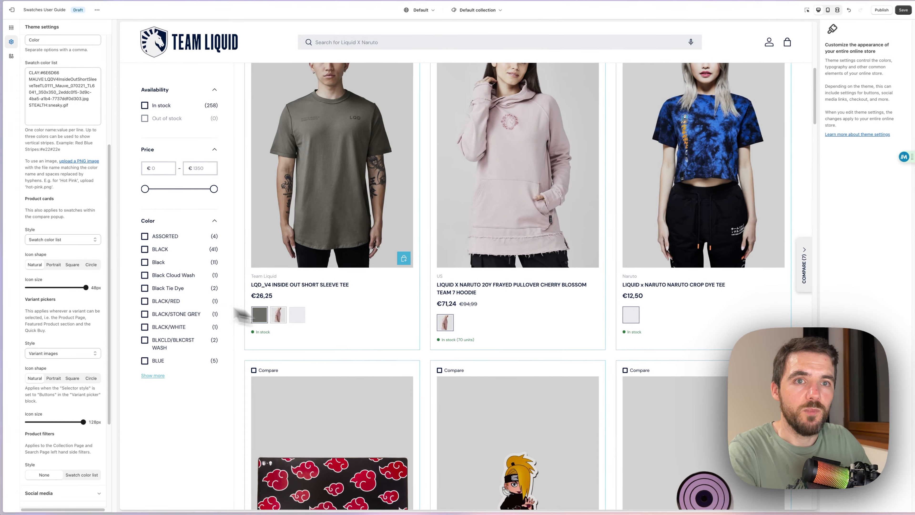
click(26, 149)
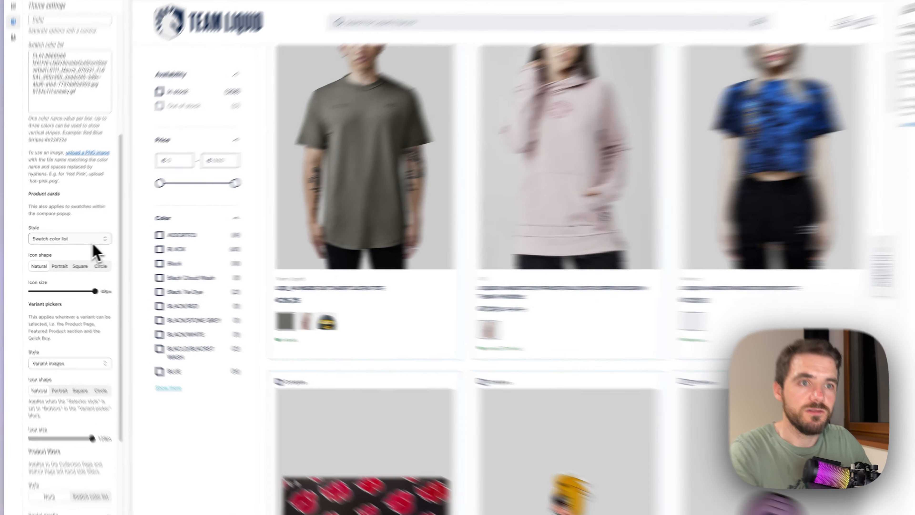
Change the product cards' swatch style to Variant images and preview the second and third variants on the LQD_V4 INSIDE OUT SHORT SLEEVE TEE card.
click(47, 99)
click(115, 238)
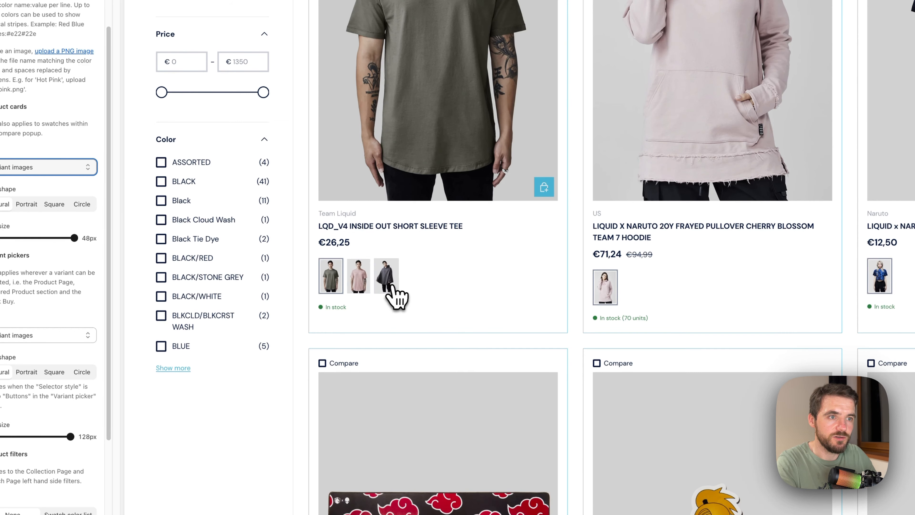
click(358, 286)
click(388, 287)
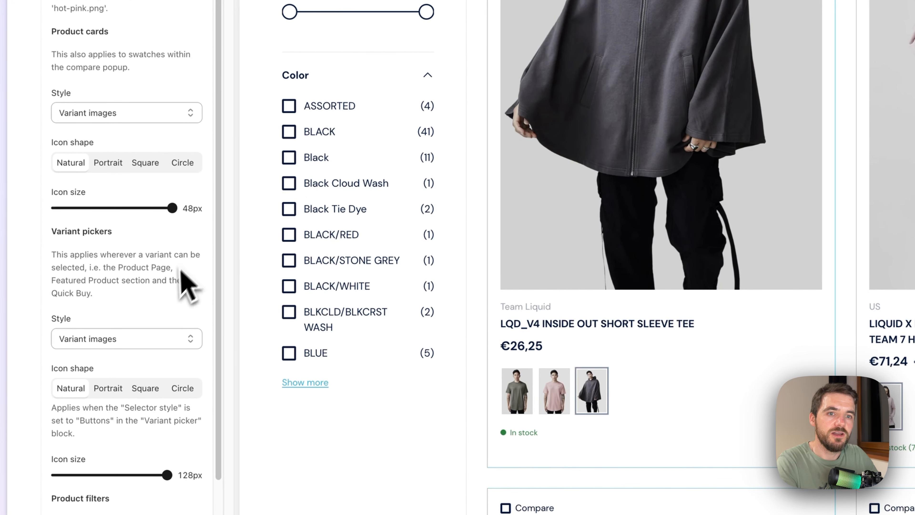
Set the product filters' swatch style to Swatch color list.
scroll(176, 285, down, 8)
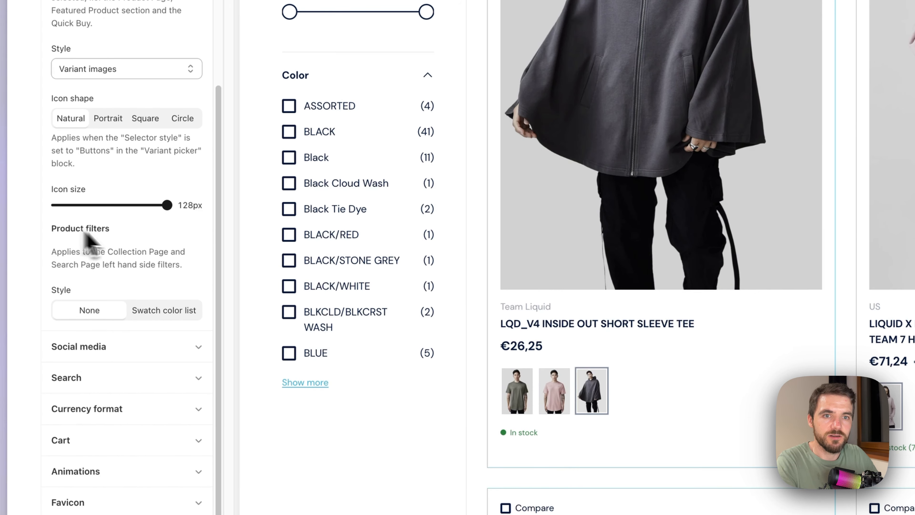
click(158, 313)
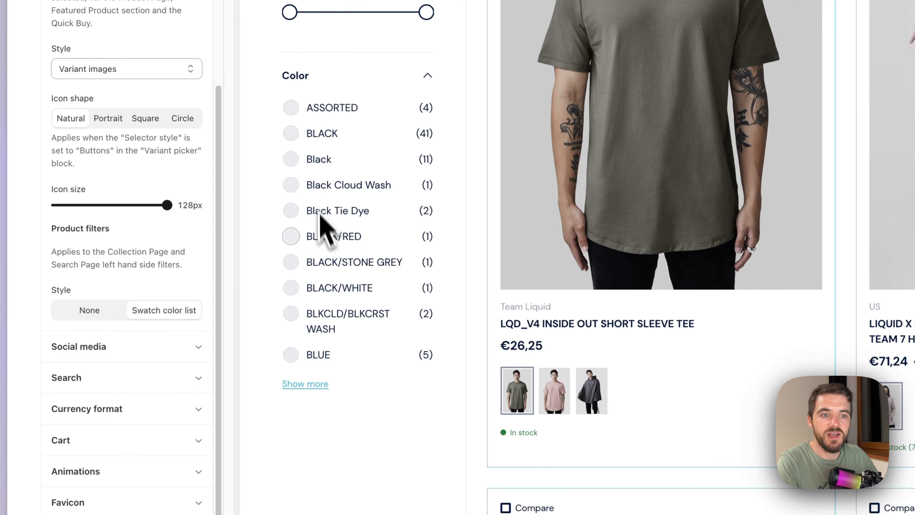
Switch to the Hex Codes List document, copy the whole list of color names and codes, and return to the theme editor.
key(alt+Tab)
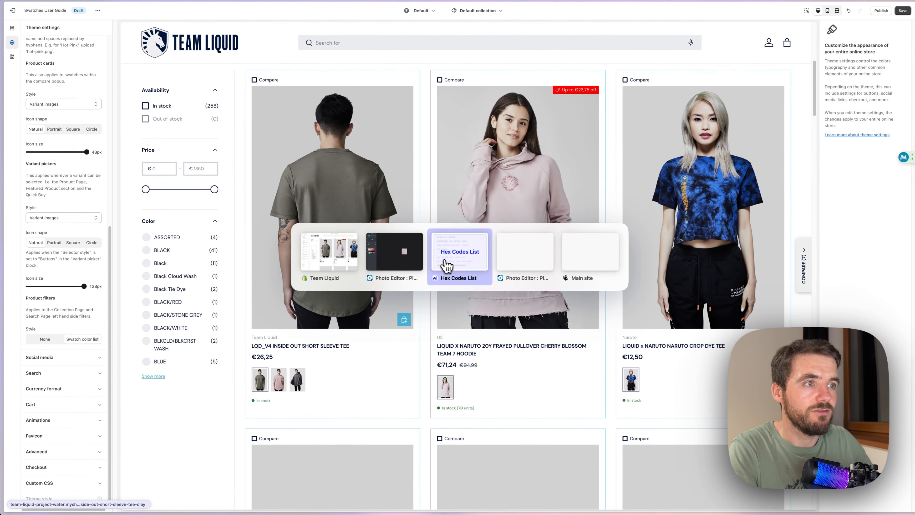
click(444, 261)
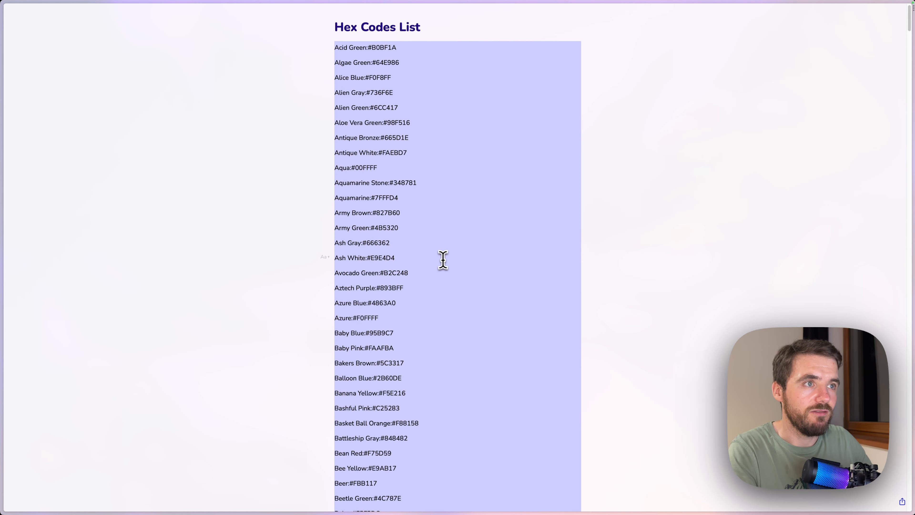
click(412, 230)
key(super+a)
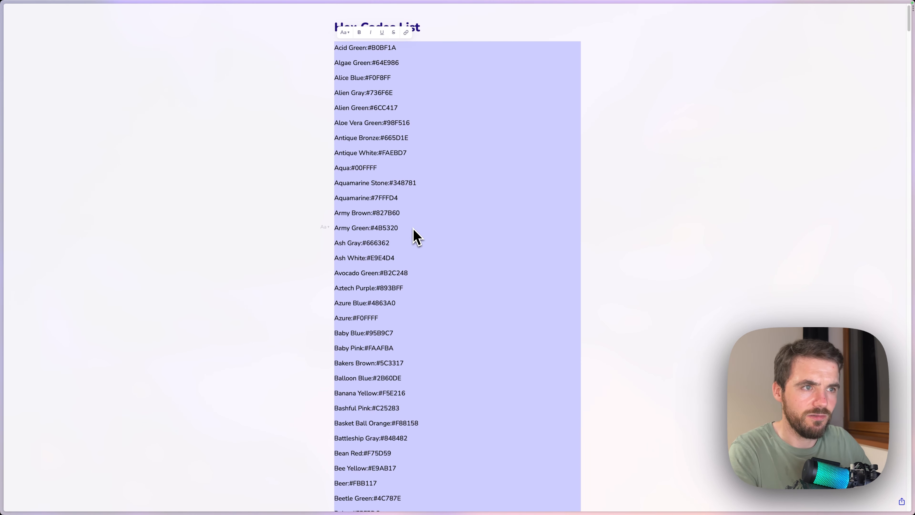
key(alt+Tab)
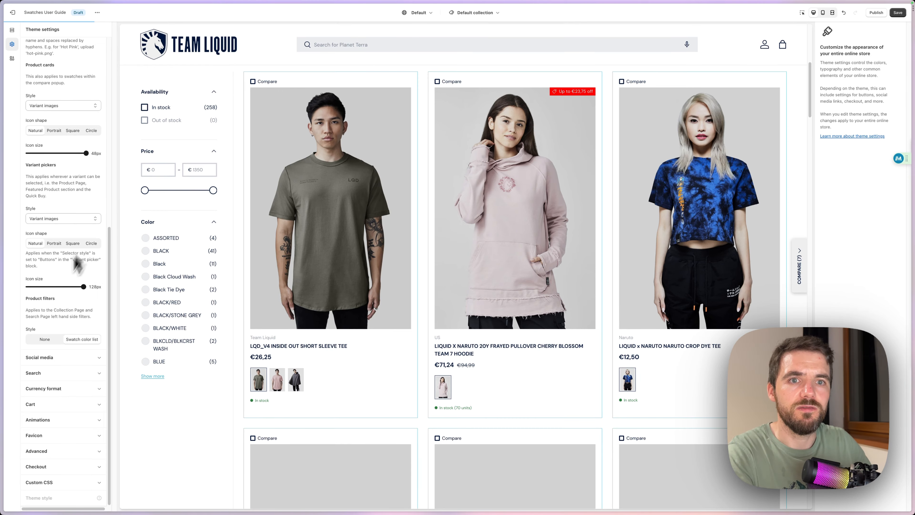
Paste the copied hex codes on a new line after STEALTH:sneaky.gif in the swatch color list.
scroll(51, 317, up, 5)
scroll(52, 317, up, 2)
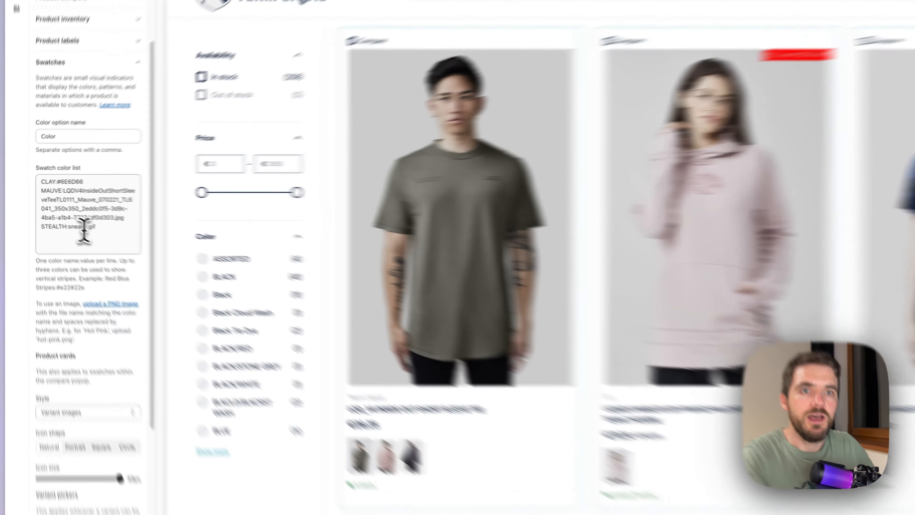
click(72, 160)
click(147, 269)
key(Return)
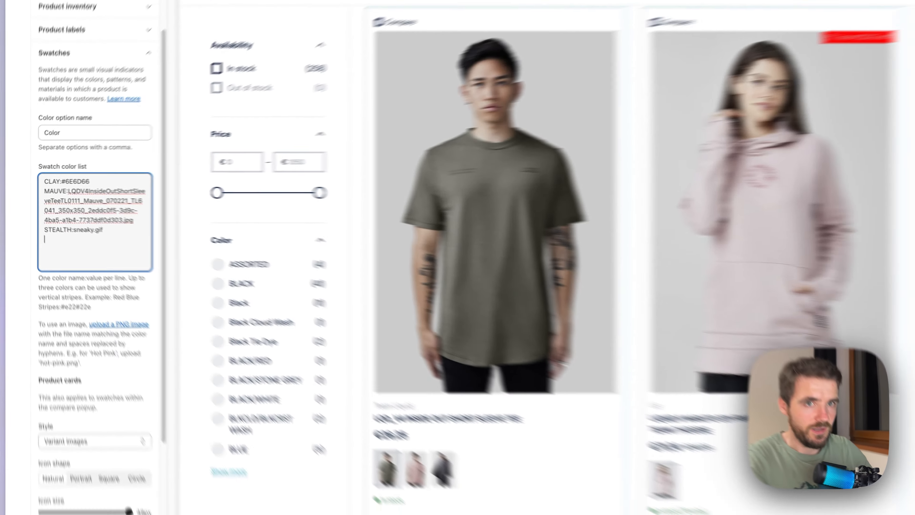
key(super+v)
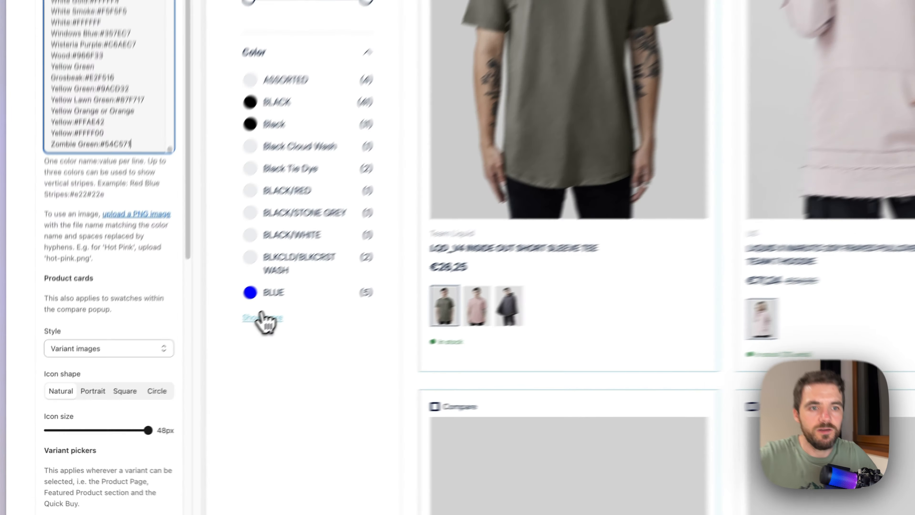
Expand the Color filter to show every color and examine its swatches and the product cards on the collection page.
click(153, 376)
scroll(160, 361, down, 5)
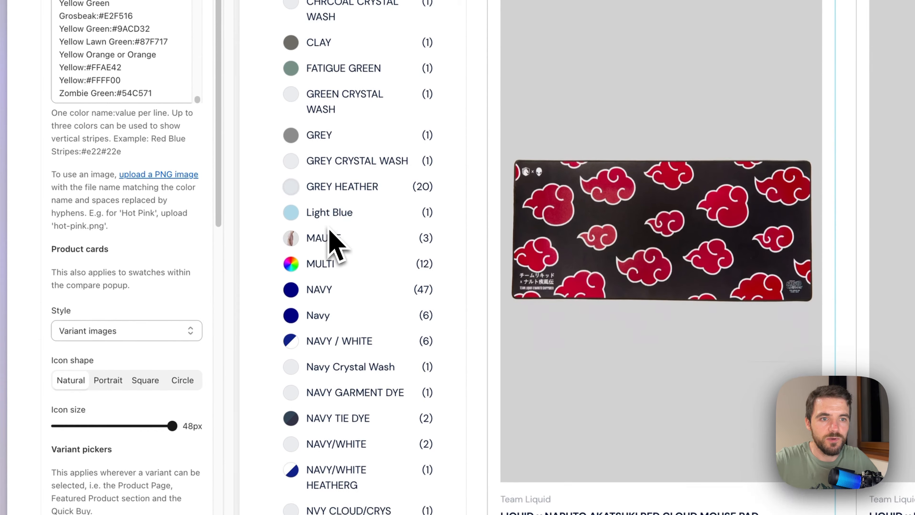
scroll(334, 245, down, 3)
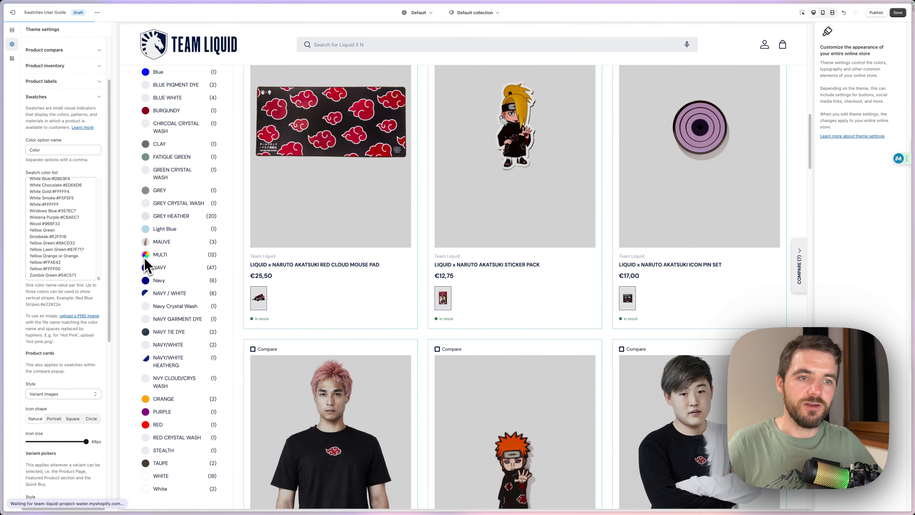
scroll(184, 357, down, 4)
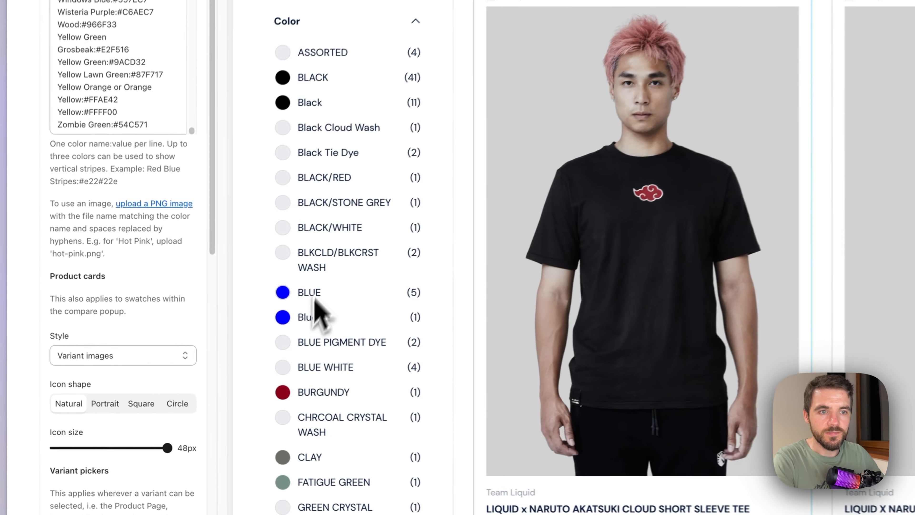
scroll(236, 345, down, 10)
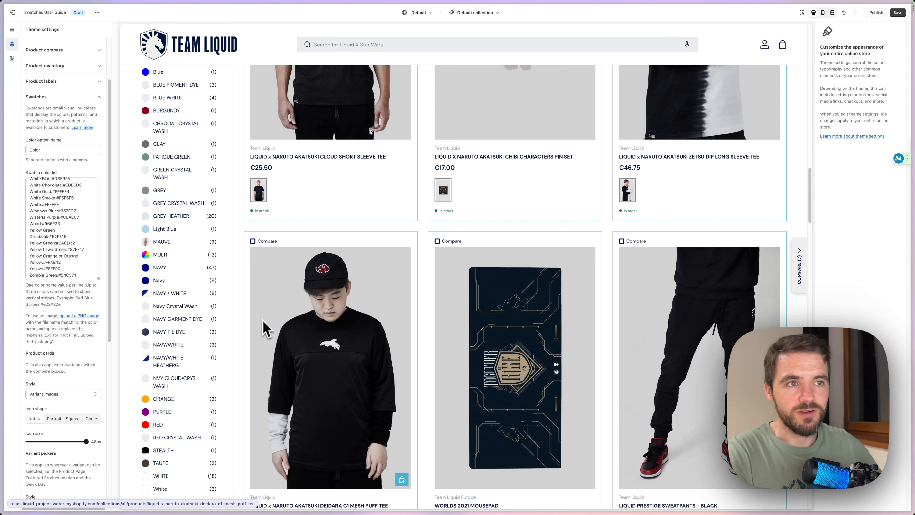
scroll(378, 245, up, 2)
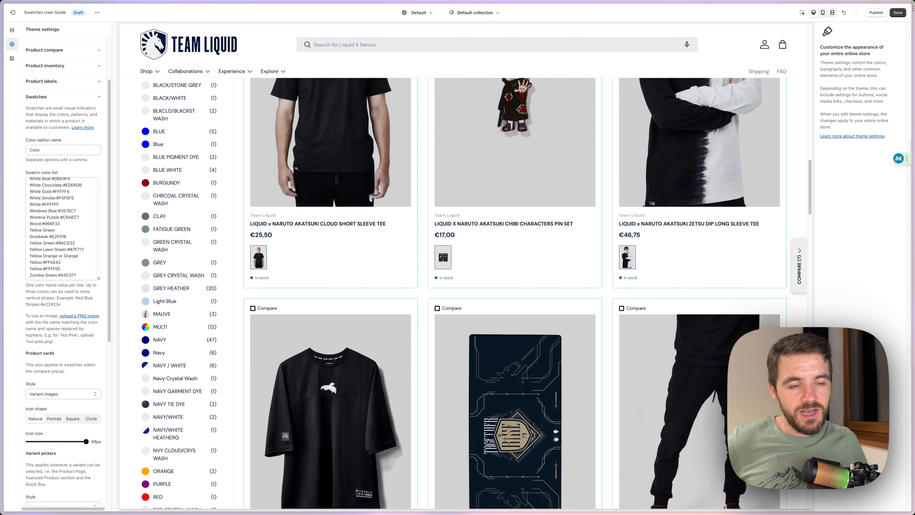
scroll(313, 321, up, 6)
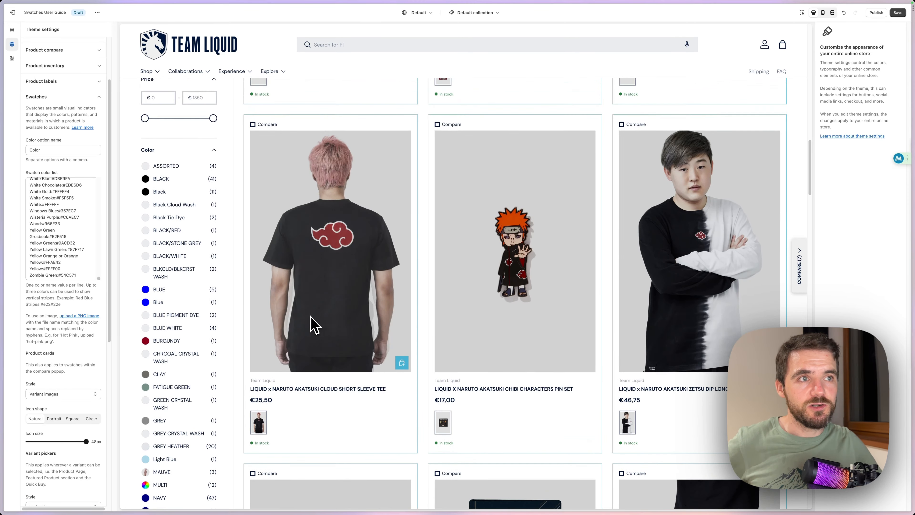
scroll(317, 327, up, 5)
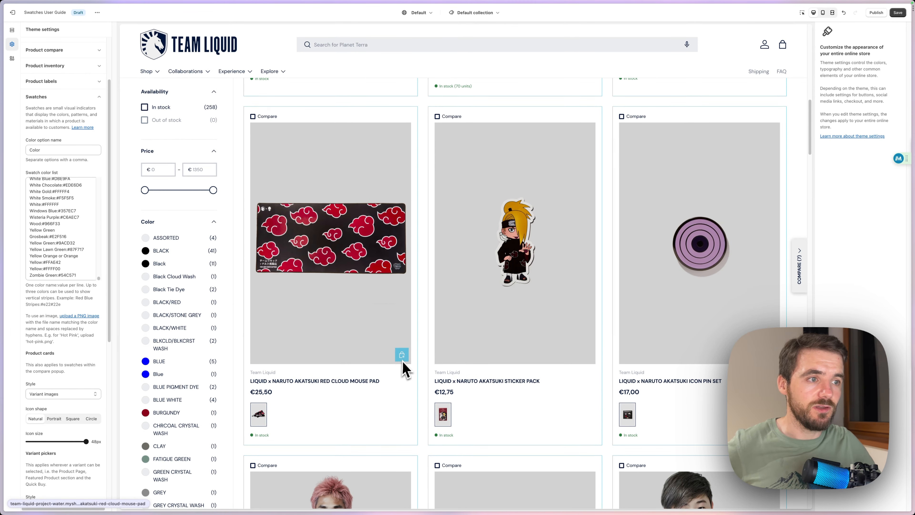
scroll(400, 375, down, 3)
scroll(400, 375, up, 6)
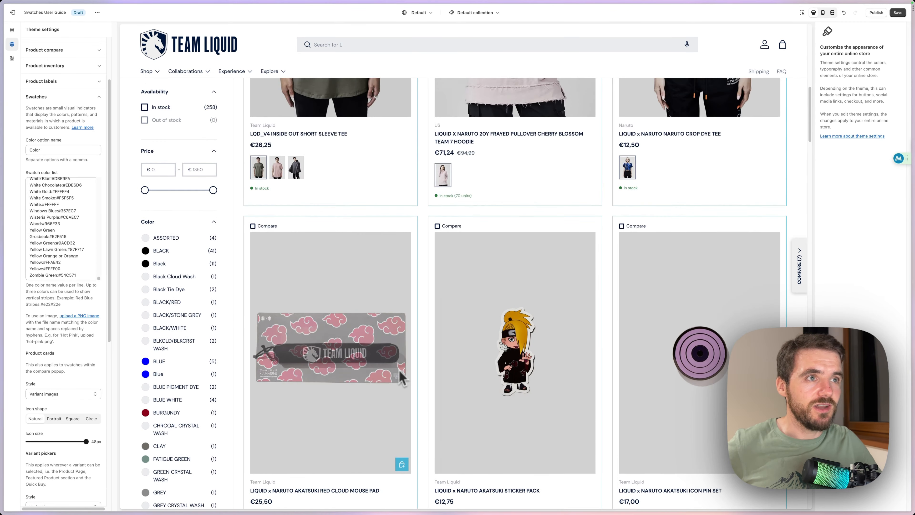
scroll(401, 377, up, 8)
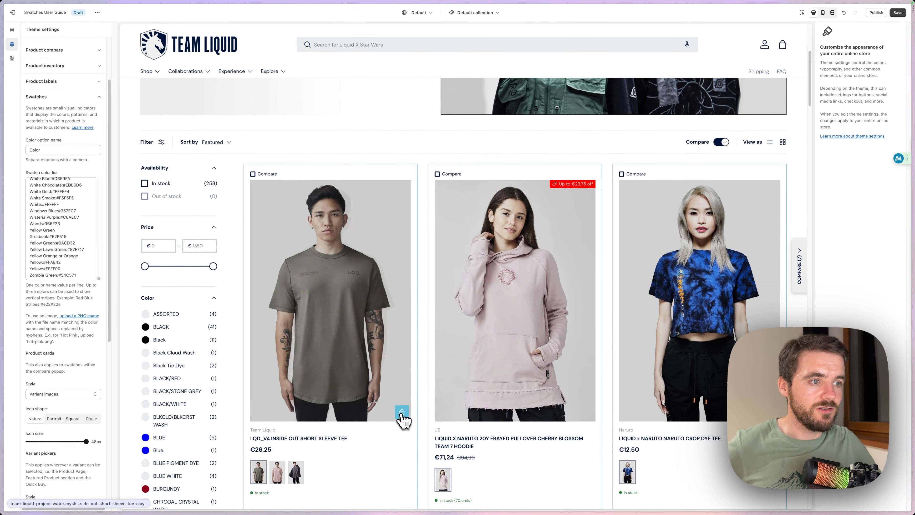
Open the quick buy options of the LQD_V4 INSIDE OUT SHORT SLEEVE TEE, preview its MAUVE variant, and close the options.
click(402, 411)
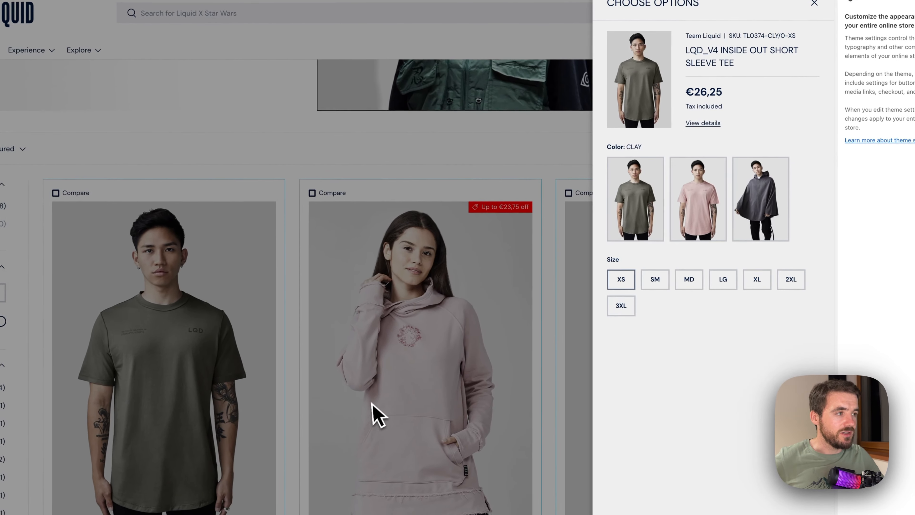
click(703, 195)
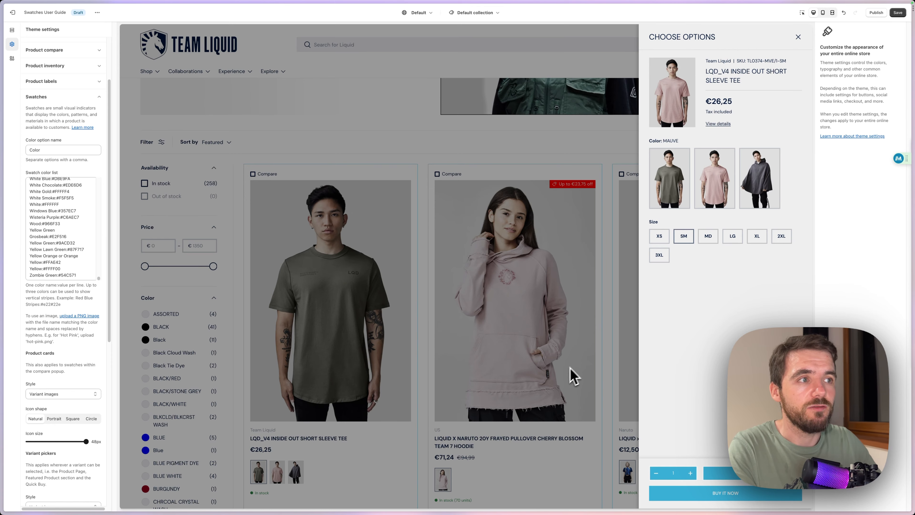
click(580, 369)
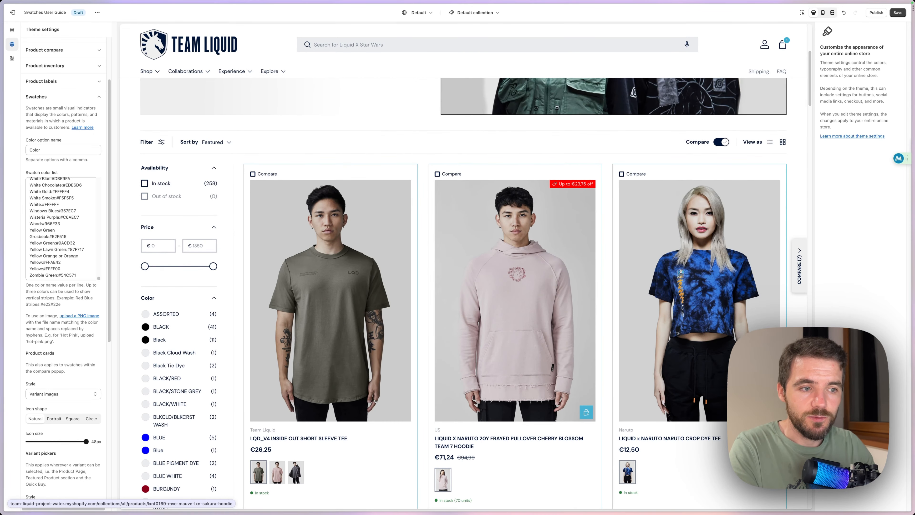